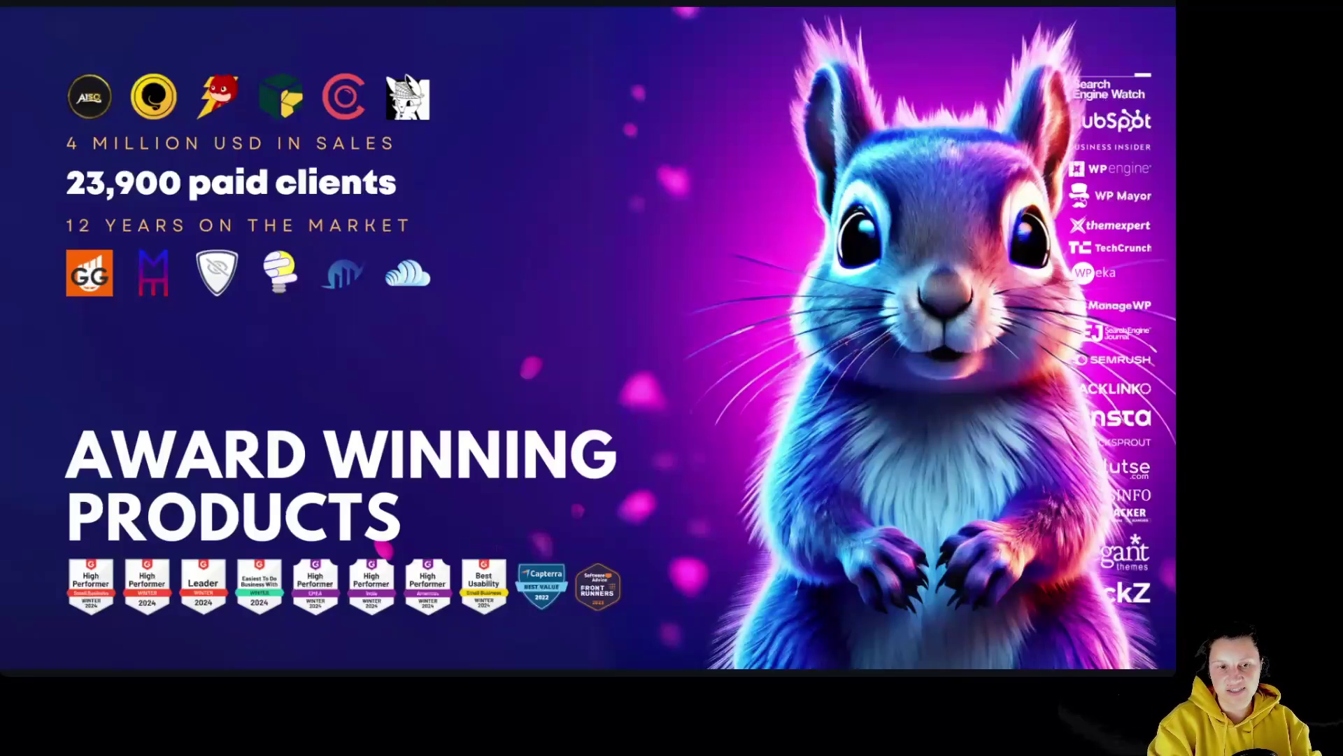
Step: Advance the slideshow three slides, past the award and plugin intro, to 'Why It's Critical for SEO'
key(Right)
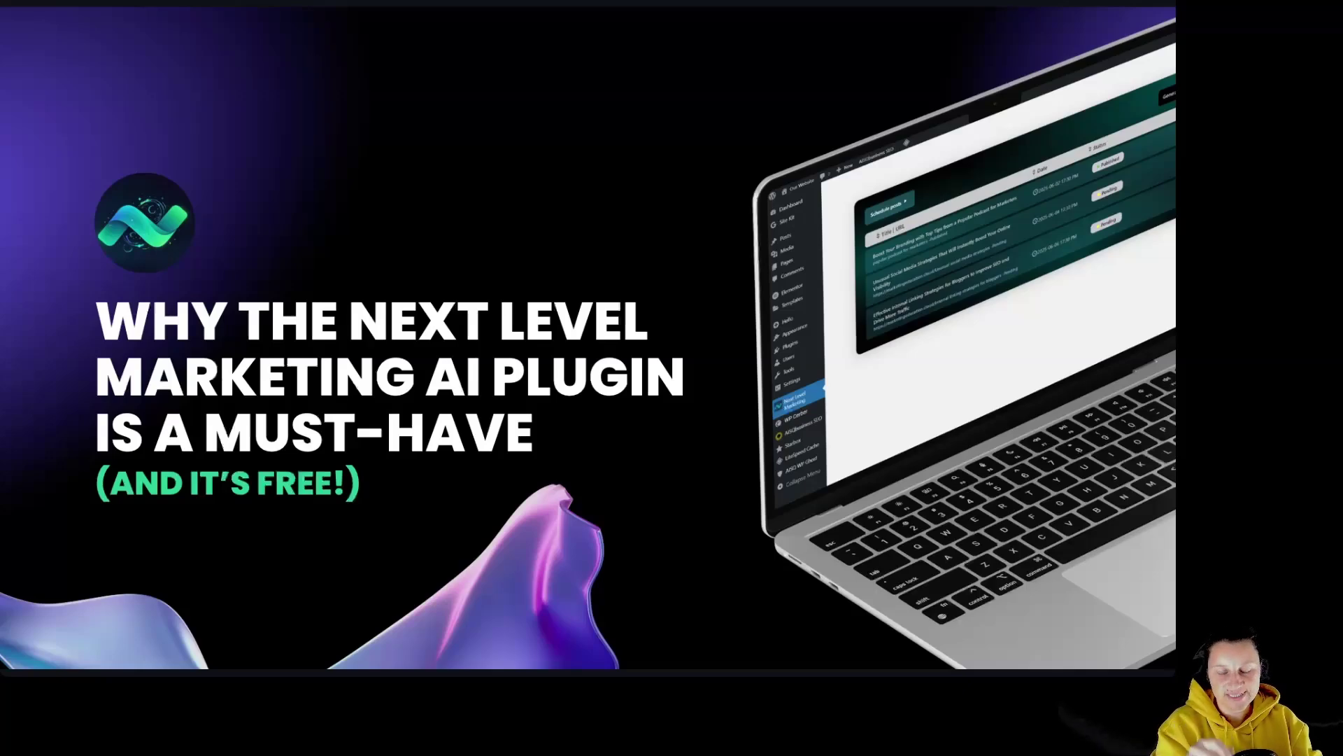
key(Right)
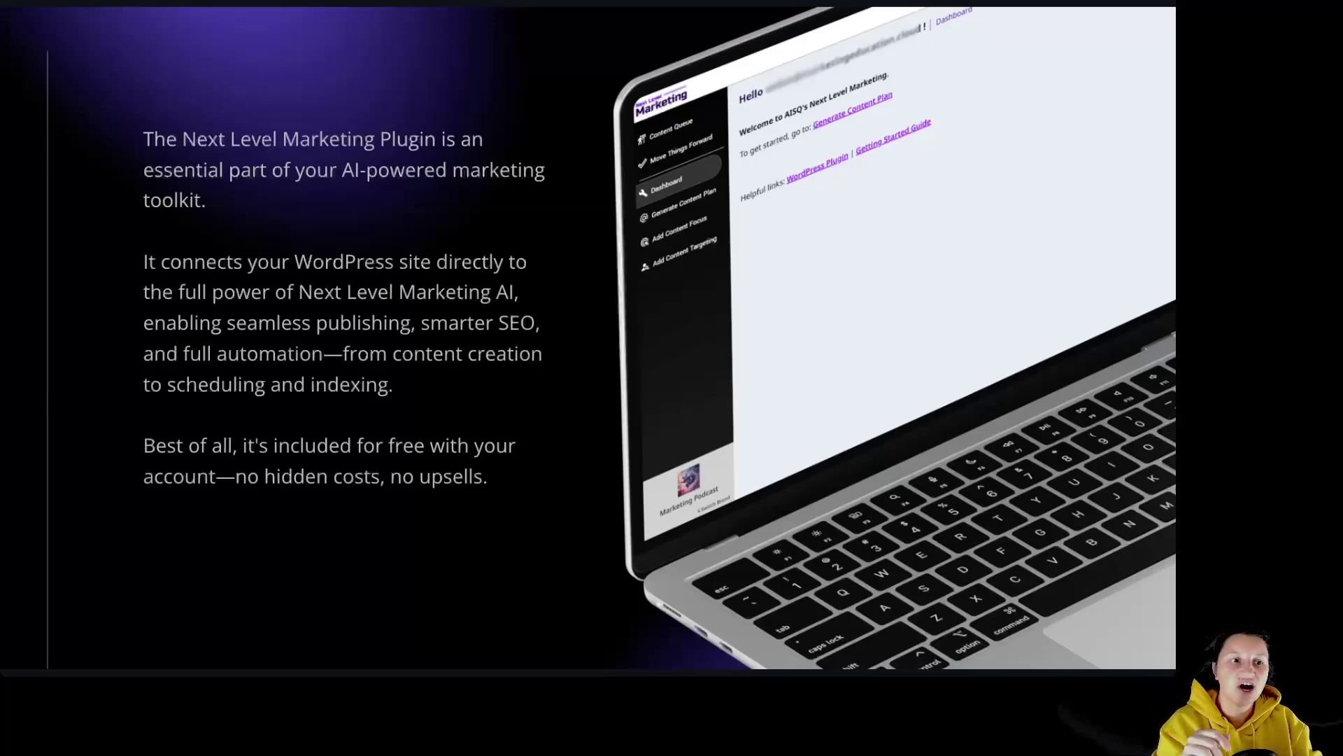
key(Right)
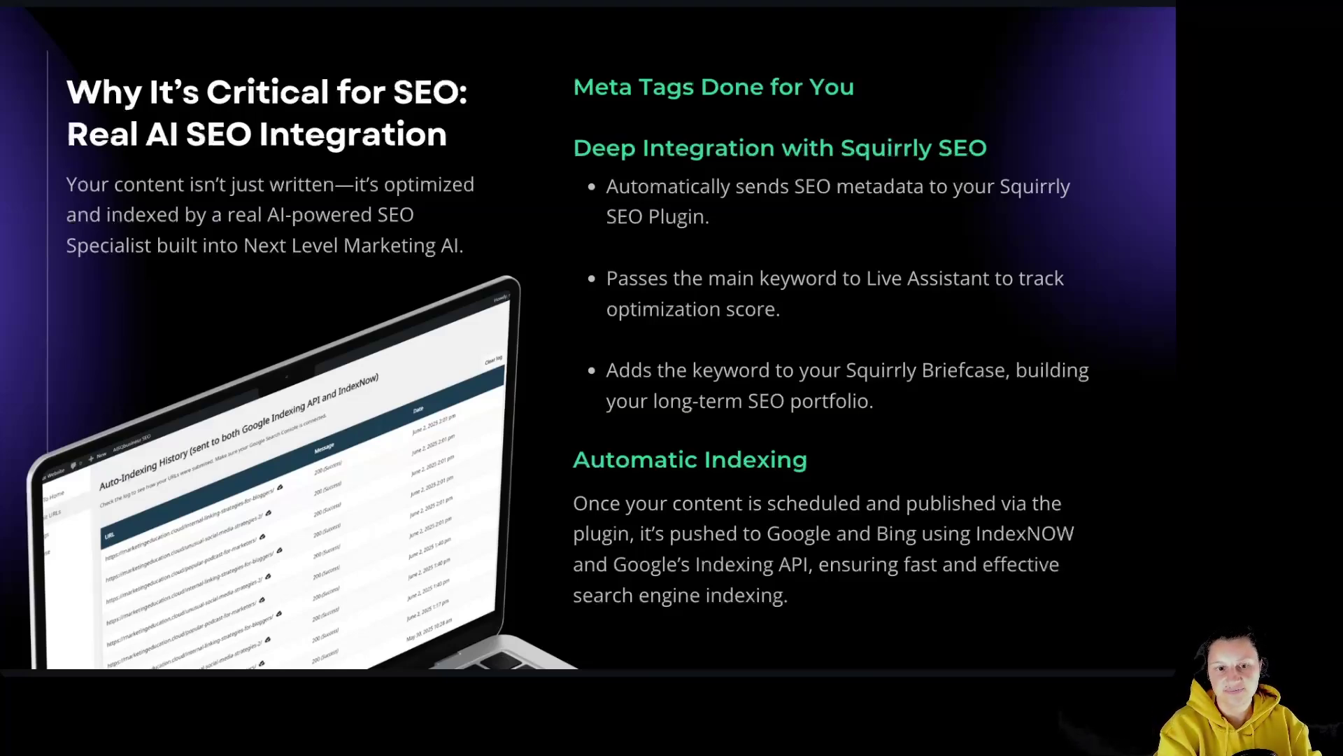
Step: Advance past the SEO slide to the 'Now Better Than Ever' slide
key(Right)
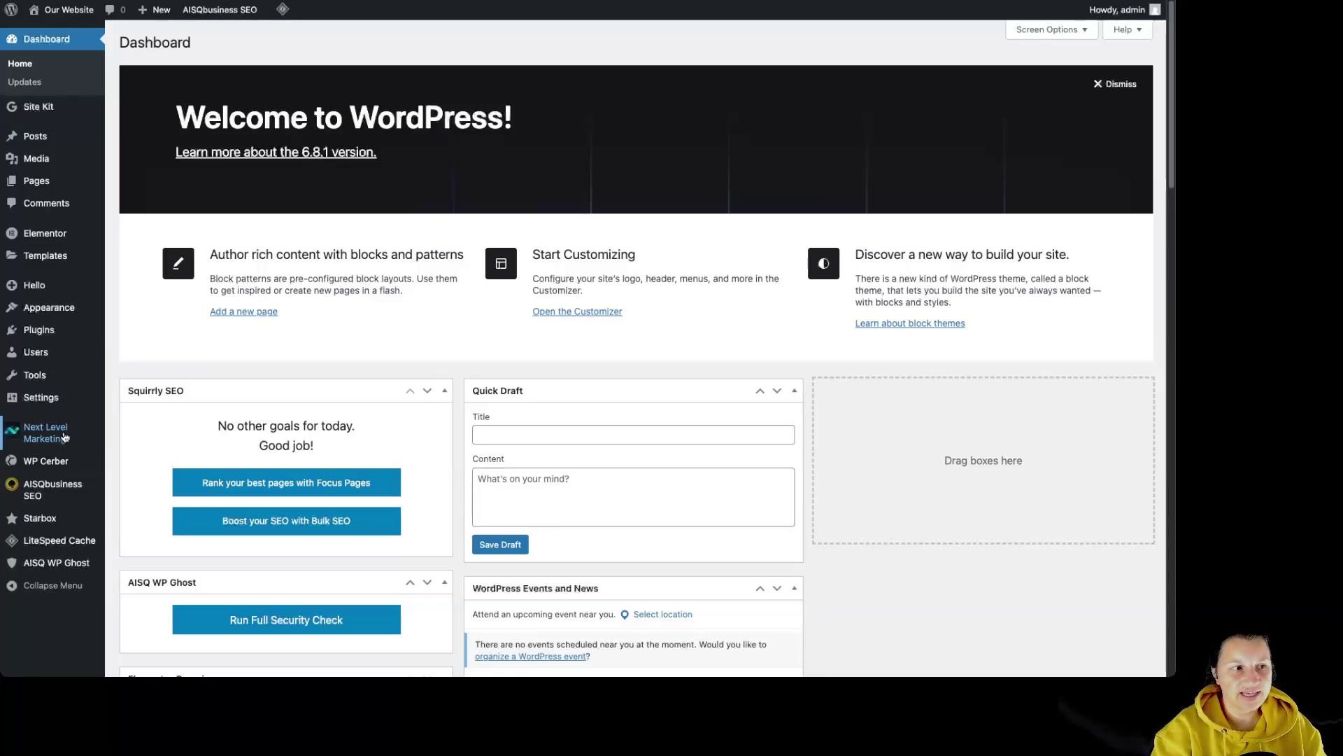
Step: In the Plugins list, check Next Level Marketing version 1.1.5 for updates
mouse_move(48, 332)
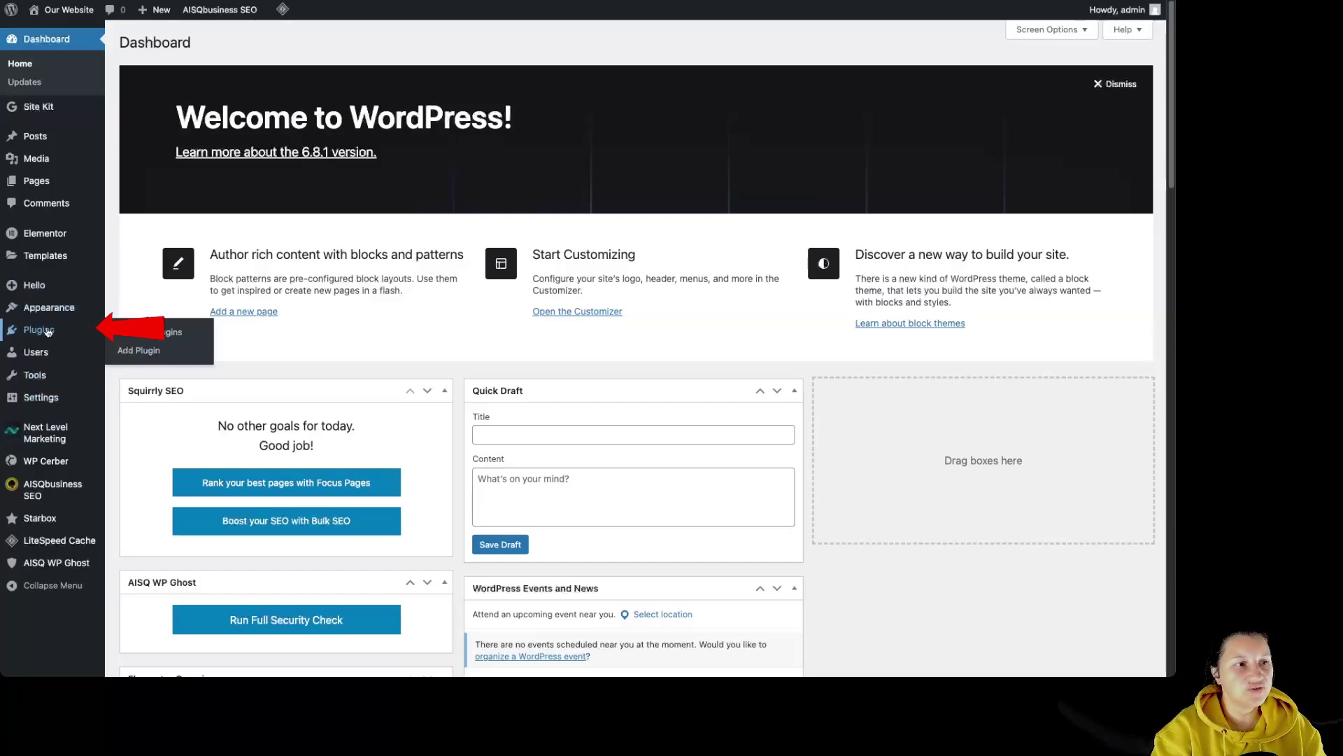
click(47, 330)
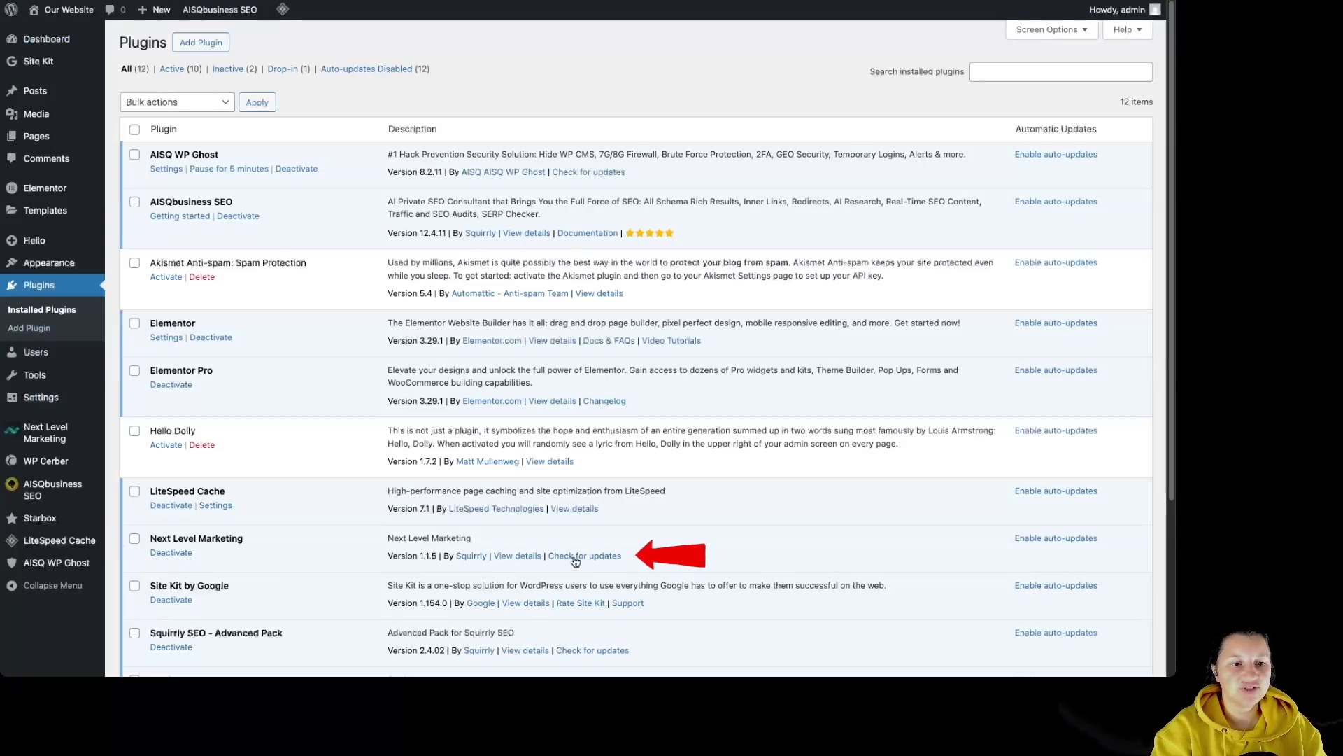
click(599, 560)
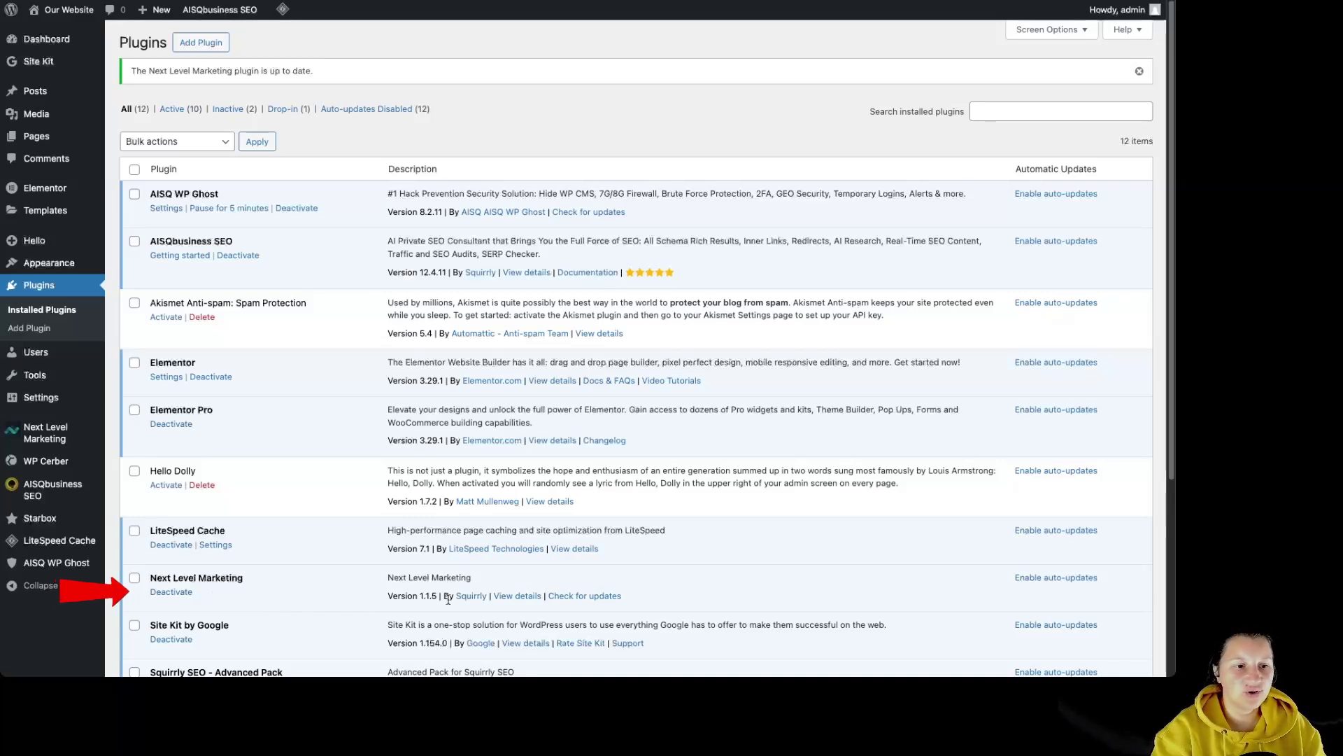
Step: Show Next Level Marketing's Schedule posts view with queued posts for 06-09, 06-11 and 06-13
click(54, 440)
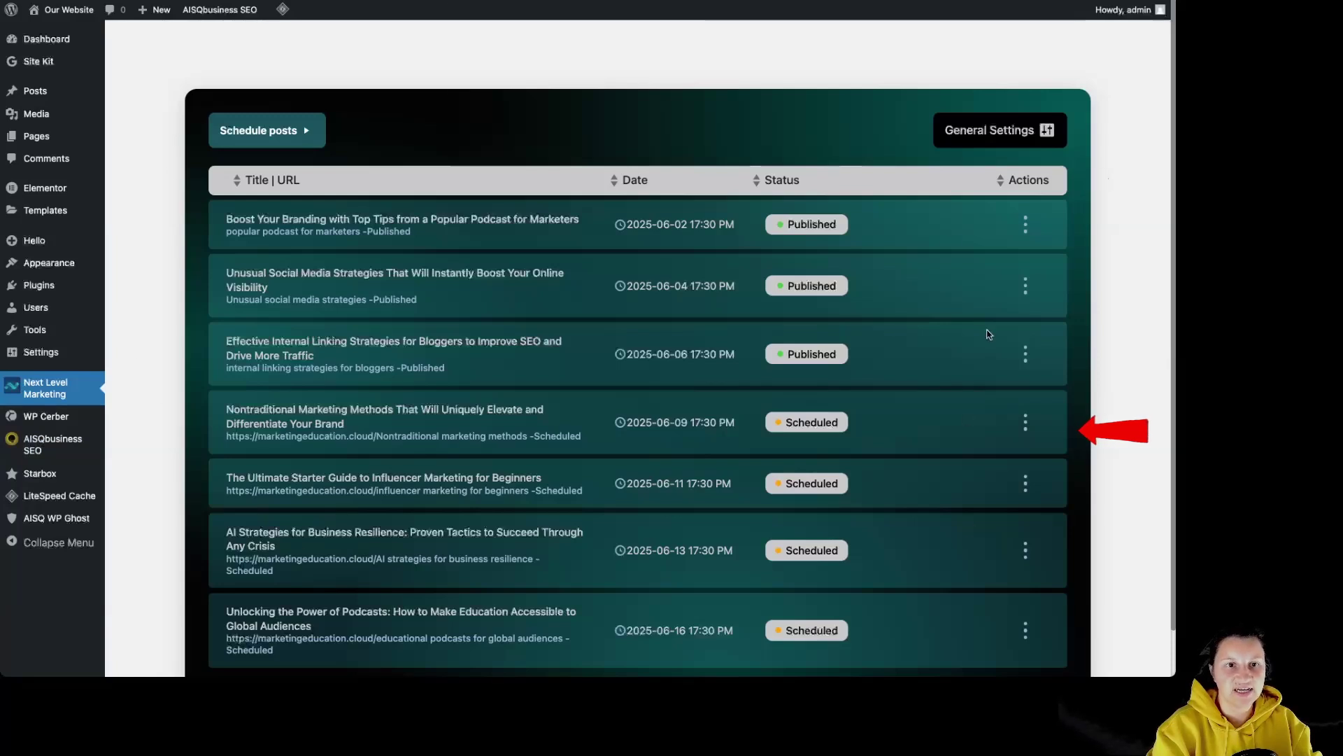
scroll(654, 495, down, 1)
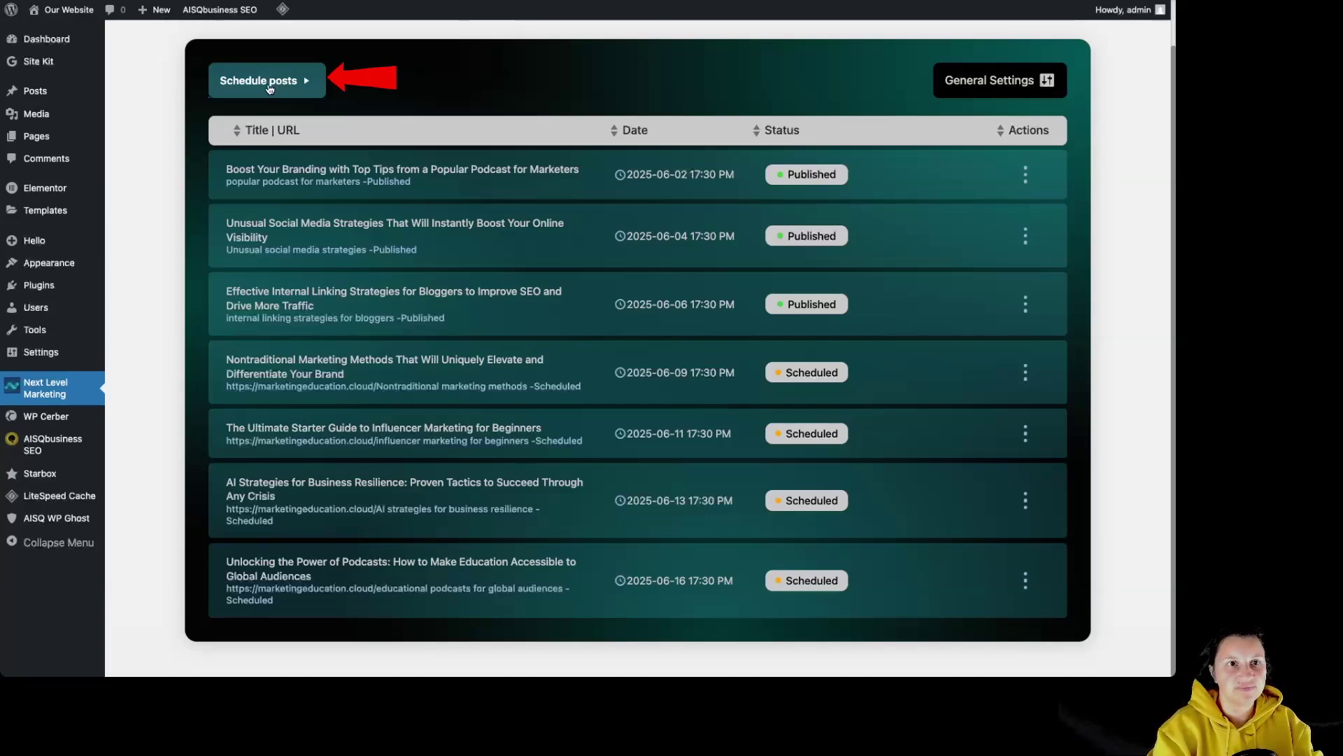
click(270, 84)
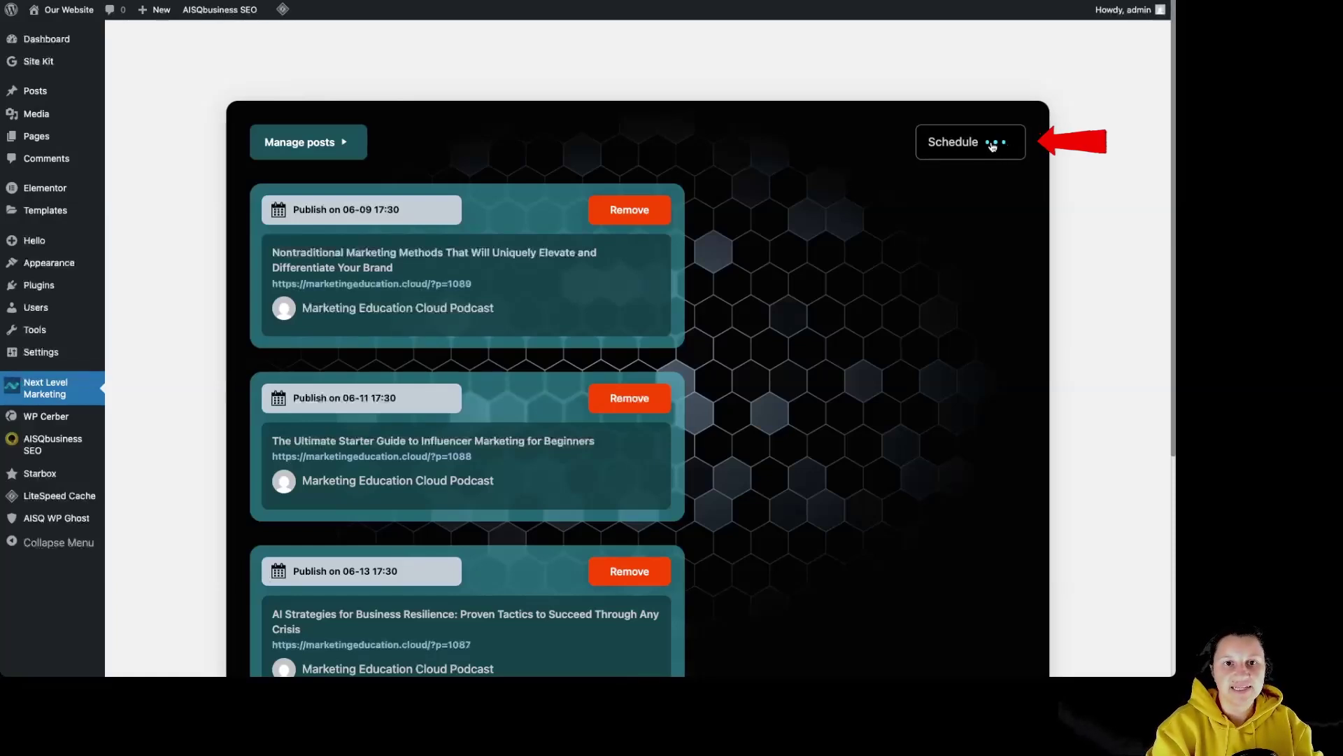
Step: Add Monday and Wednesday to the posting days, keeping the first slot at 5:30 PM
click(990, 147)
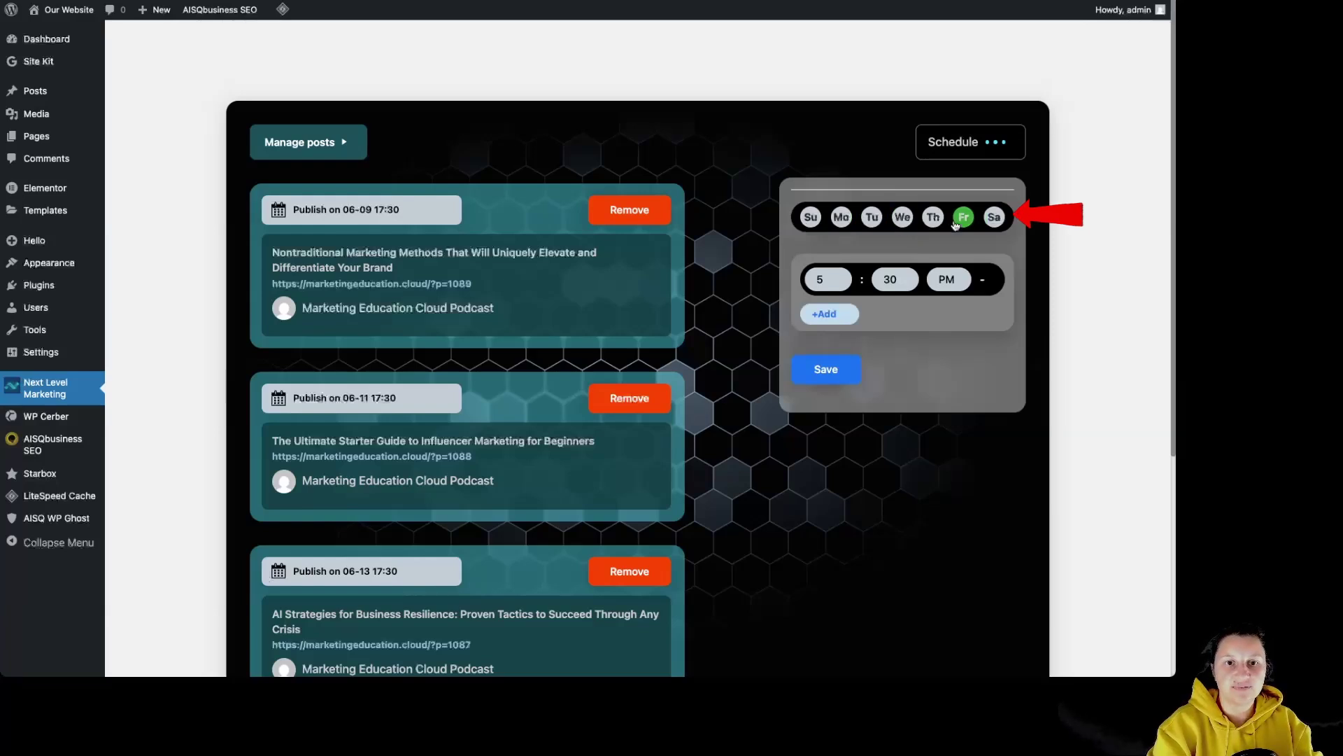
click(841, 217)
click(902, 217)
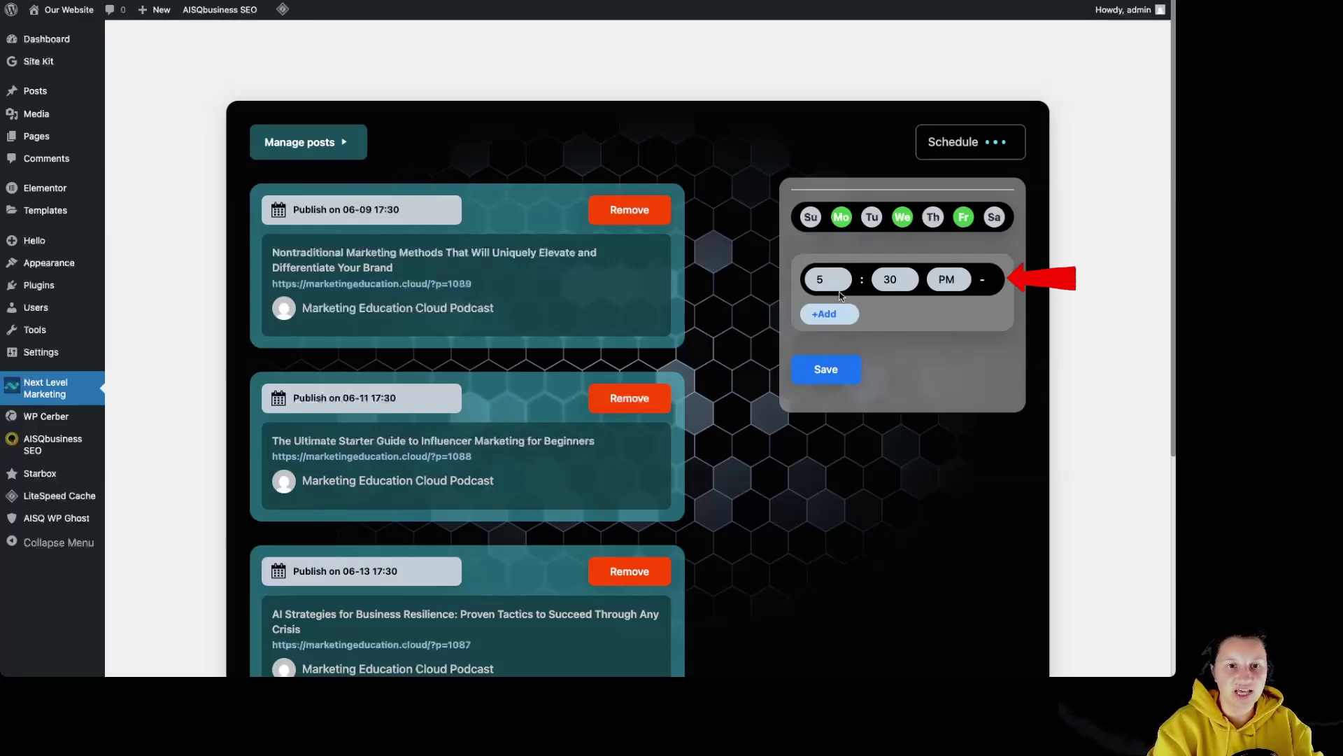
click(834, 287)
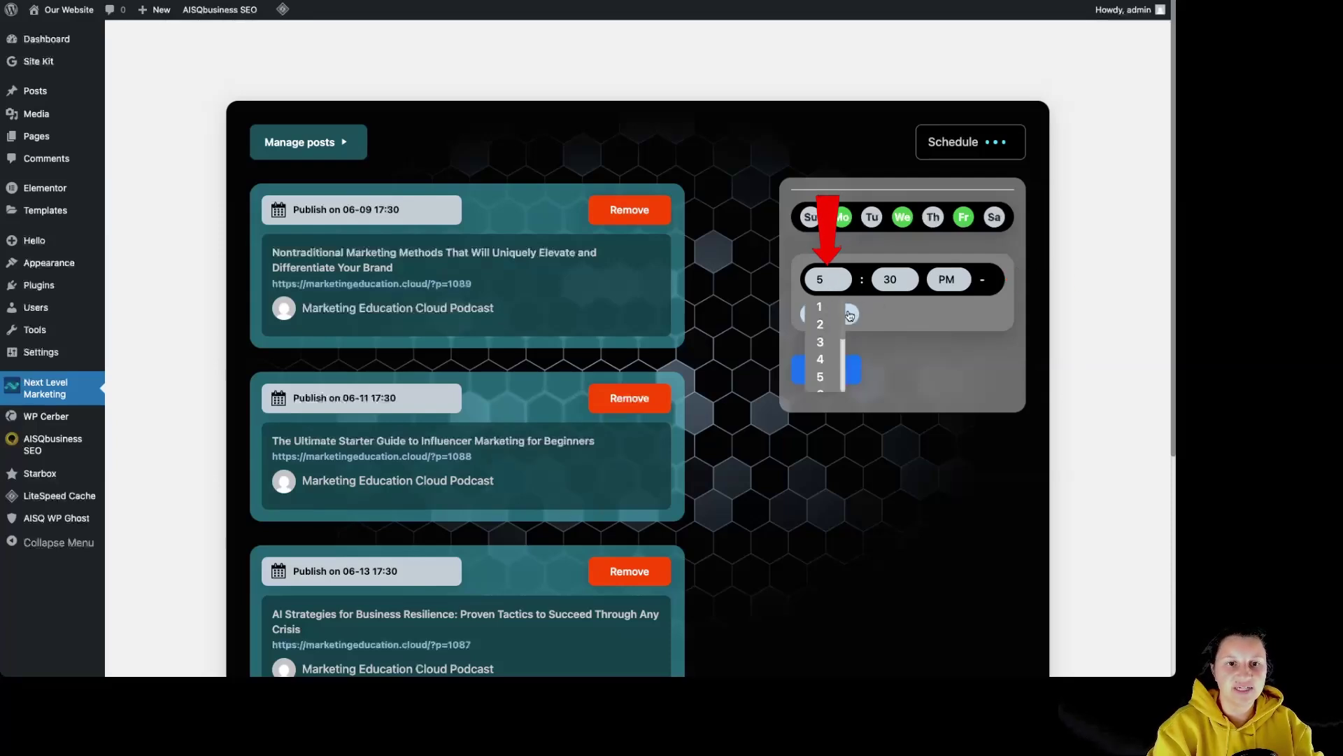
click(903, 283)
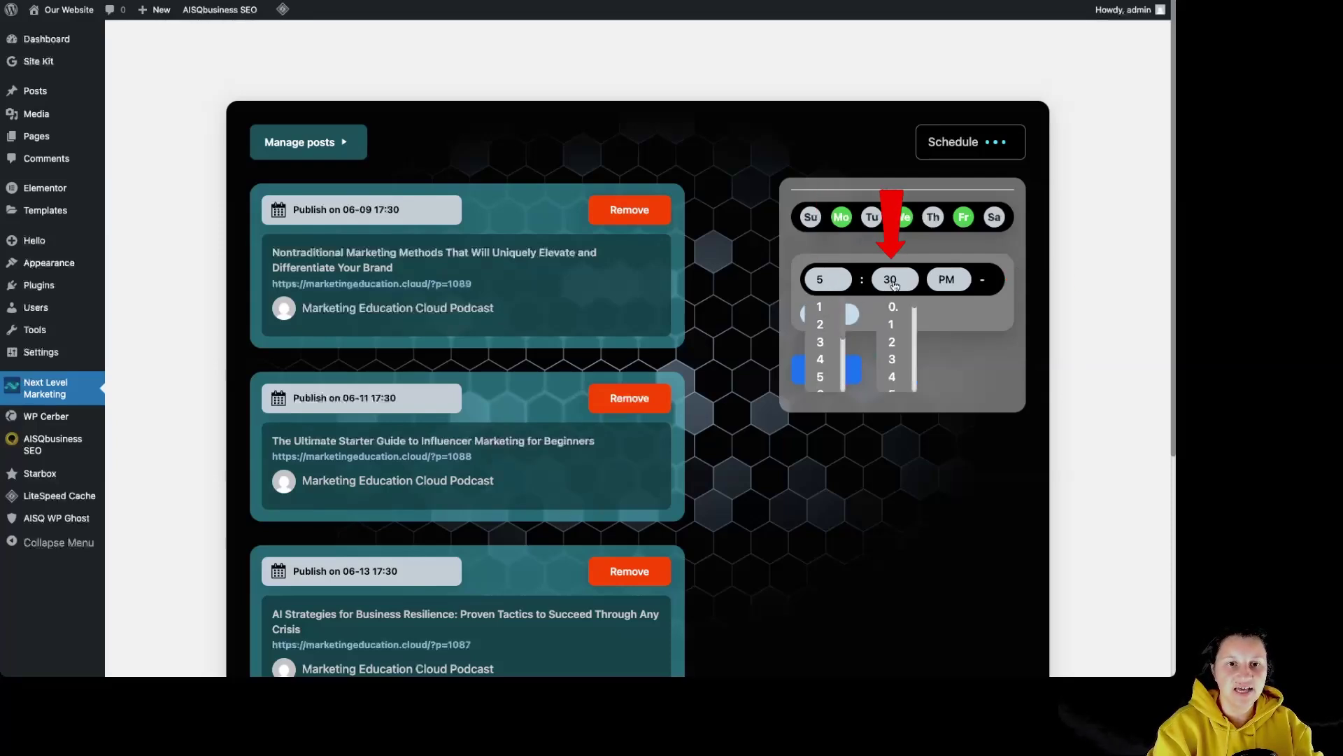
click(887, 285)
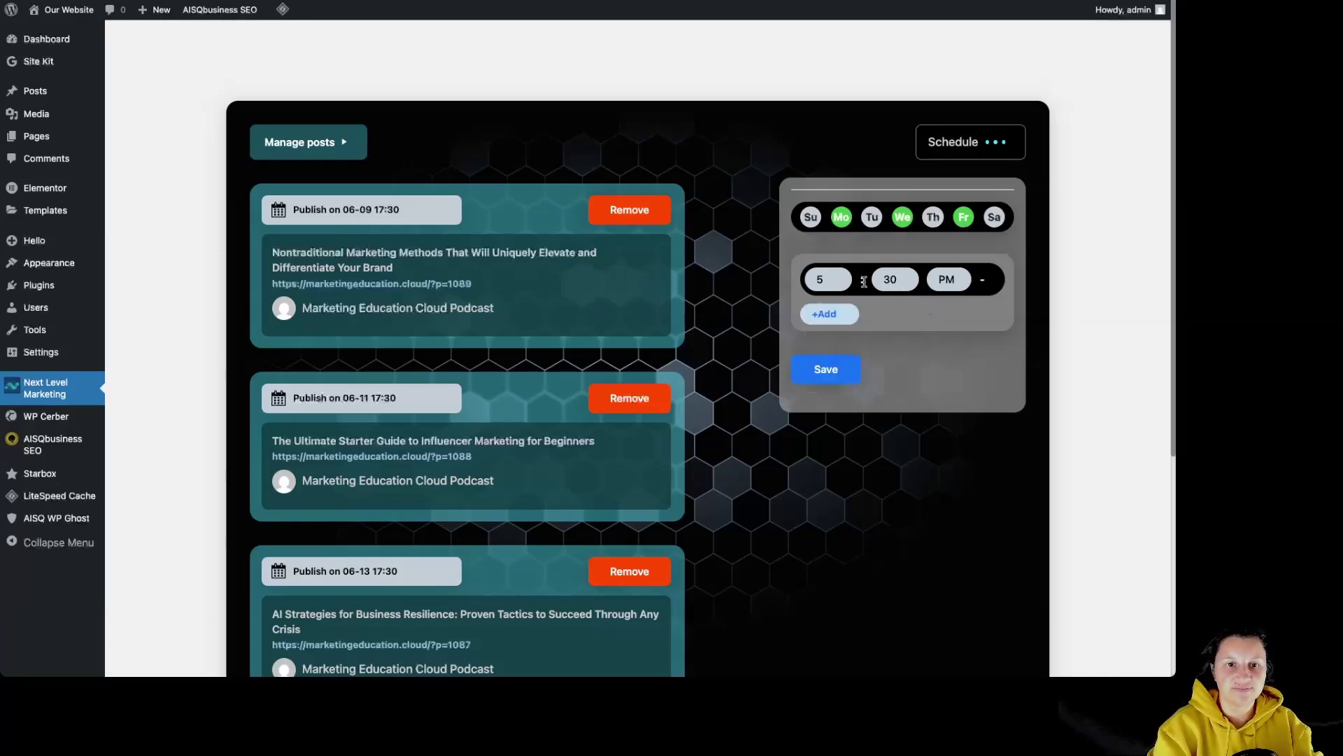
click(957, 285)
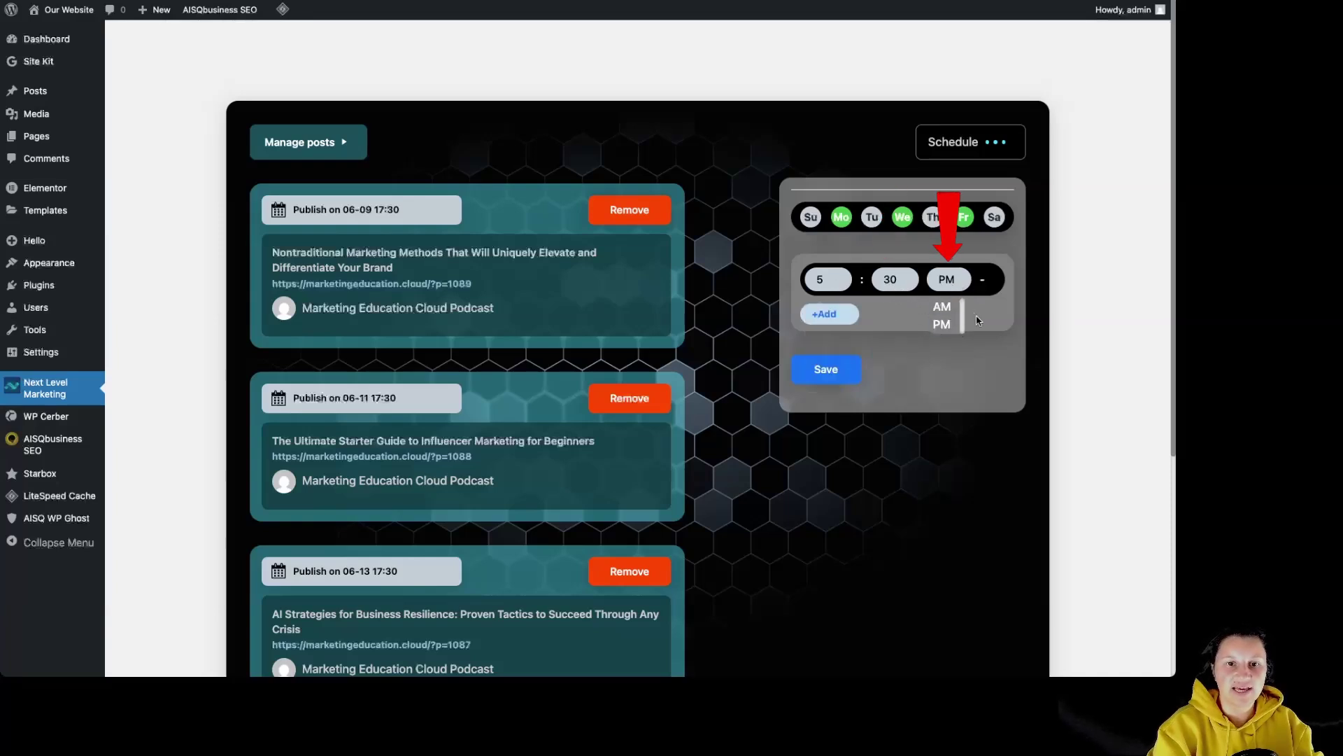
click(940, 323)
Step: Add 1:00 AM and 4:00 AM time slots and save the schedule
click(824, 313)
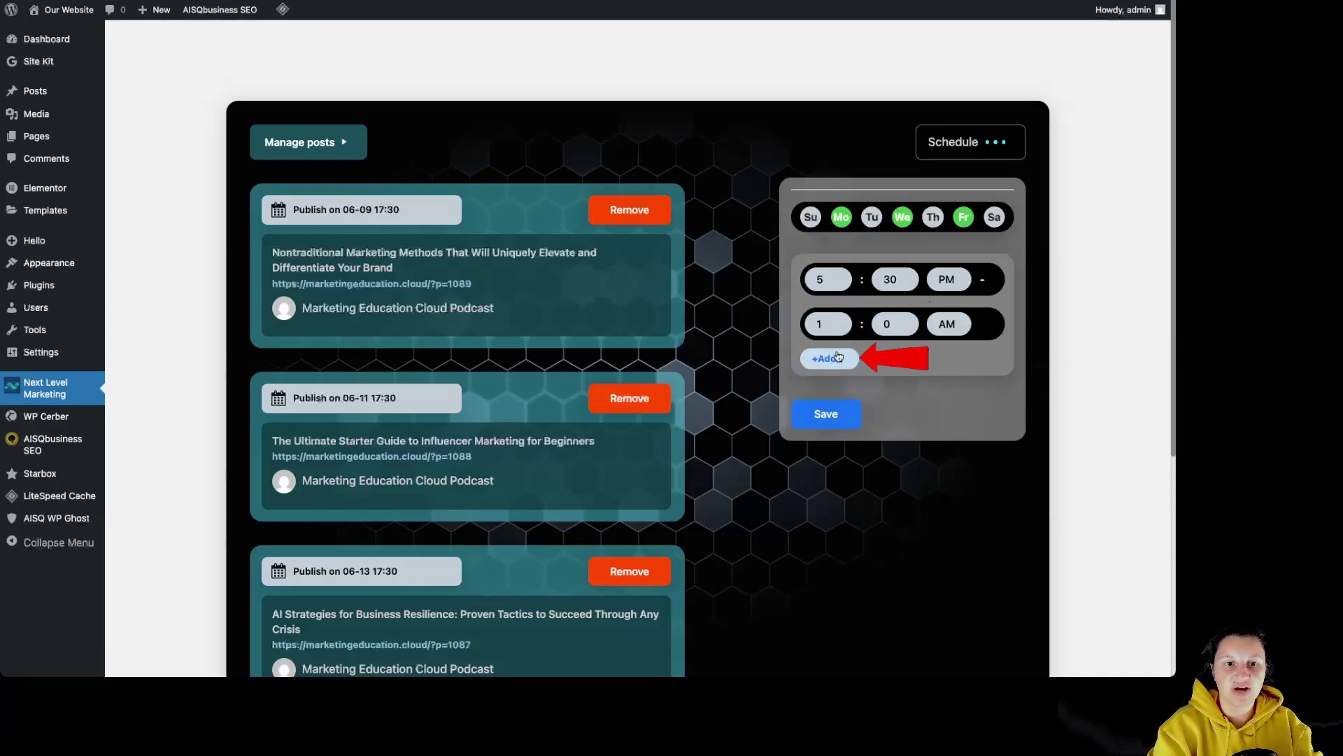
click(832, 359)
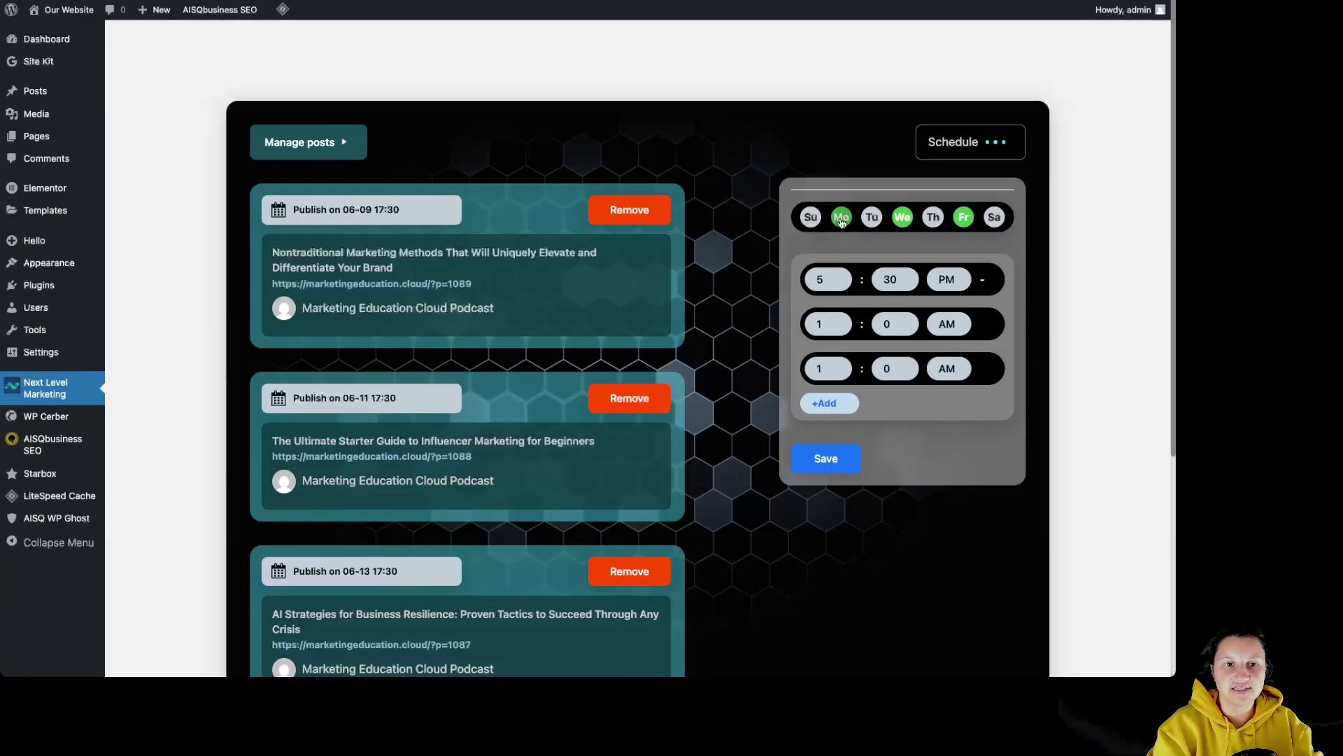
click(830, 382)
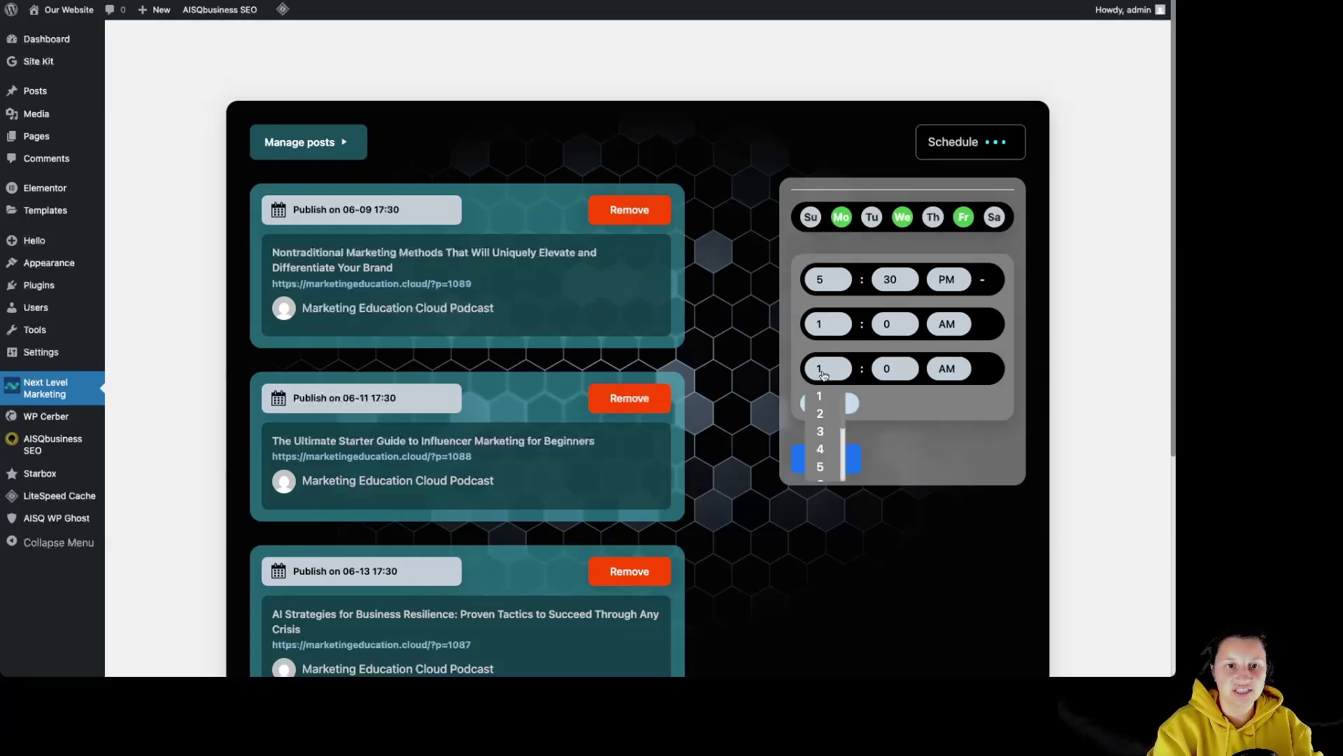
click(820, 448)
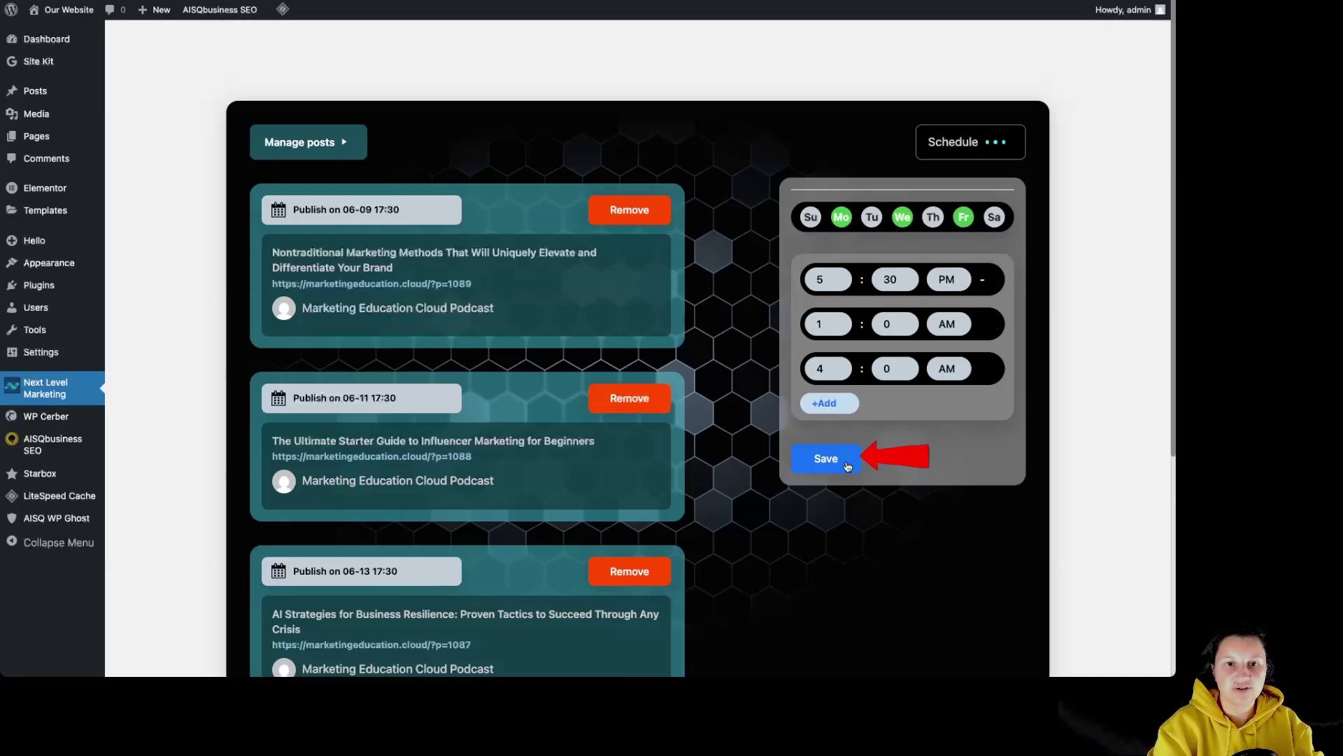
click(838, 465)
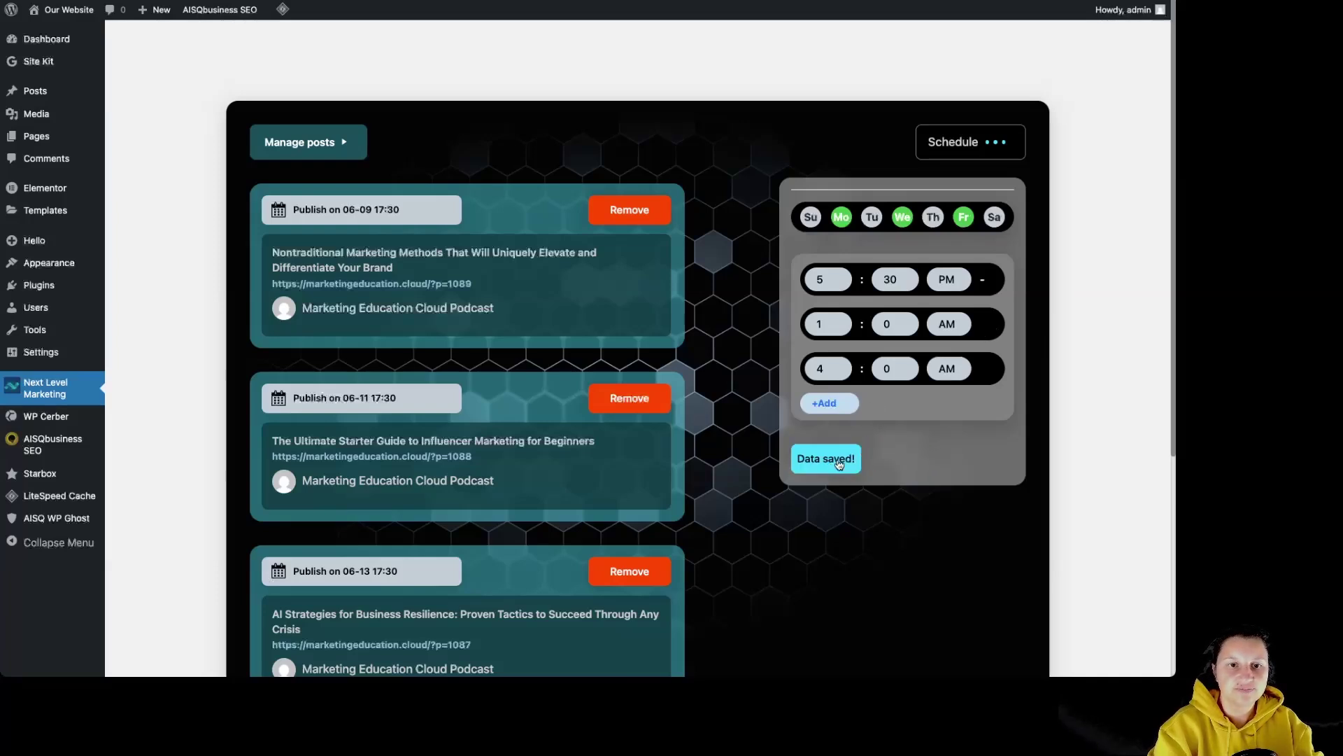
Step: Remove the 1:00 AM and 4:00 AM slots and save the schedule with only 5:30 PM
click(980, 143)
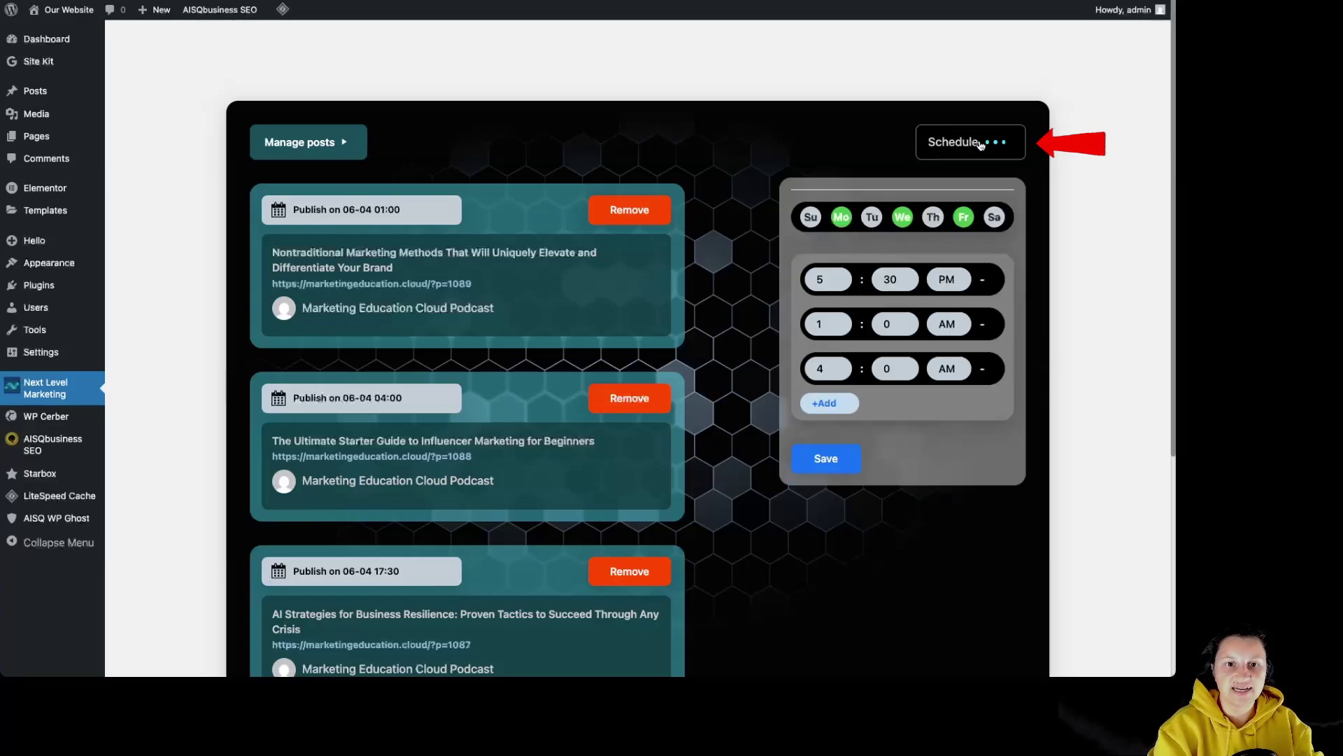
click(985, 326)
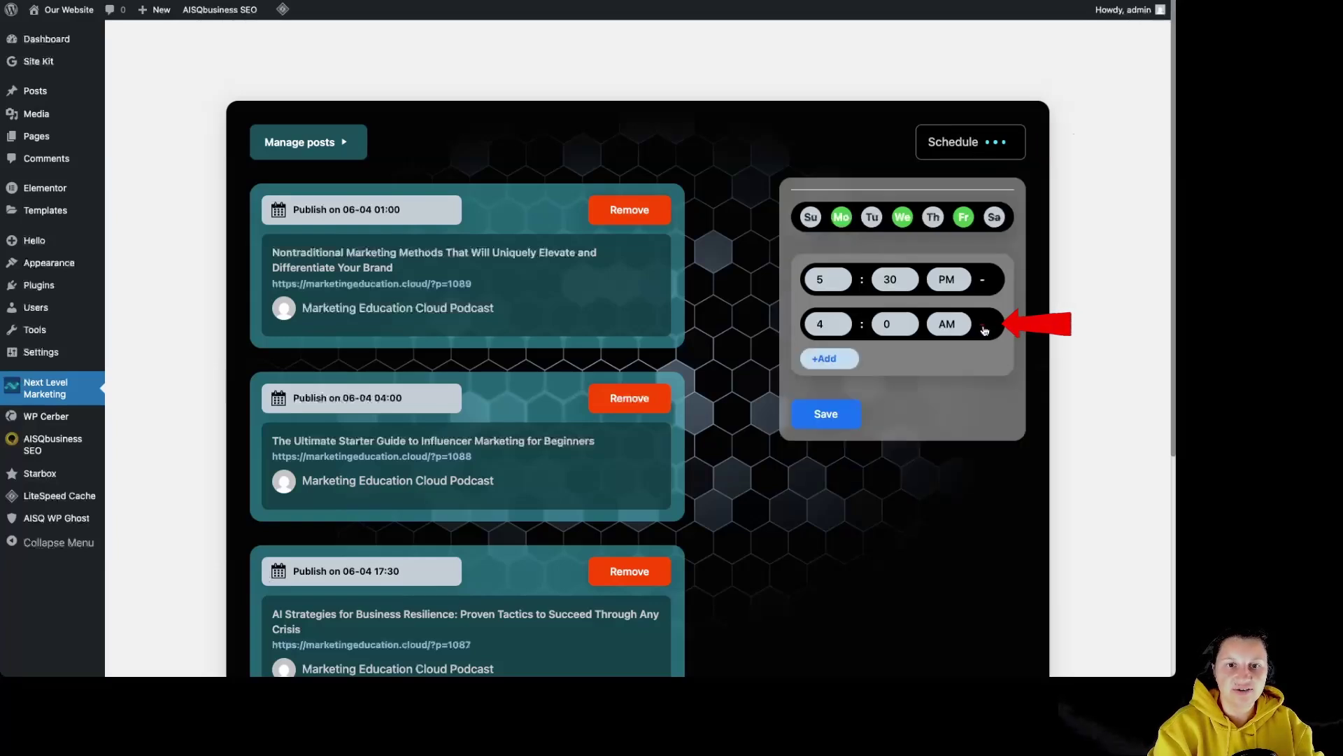
click(984, 326)
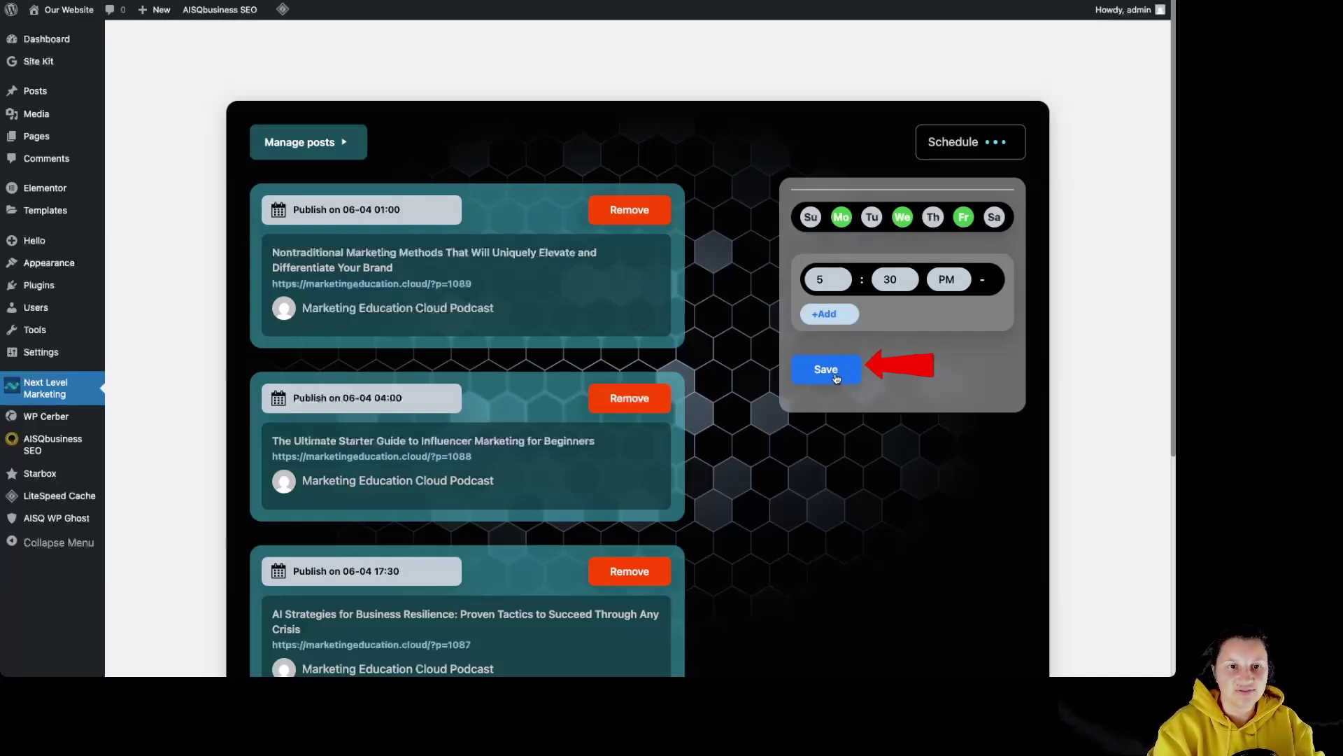
click(827, 370)
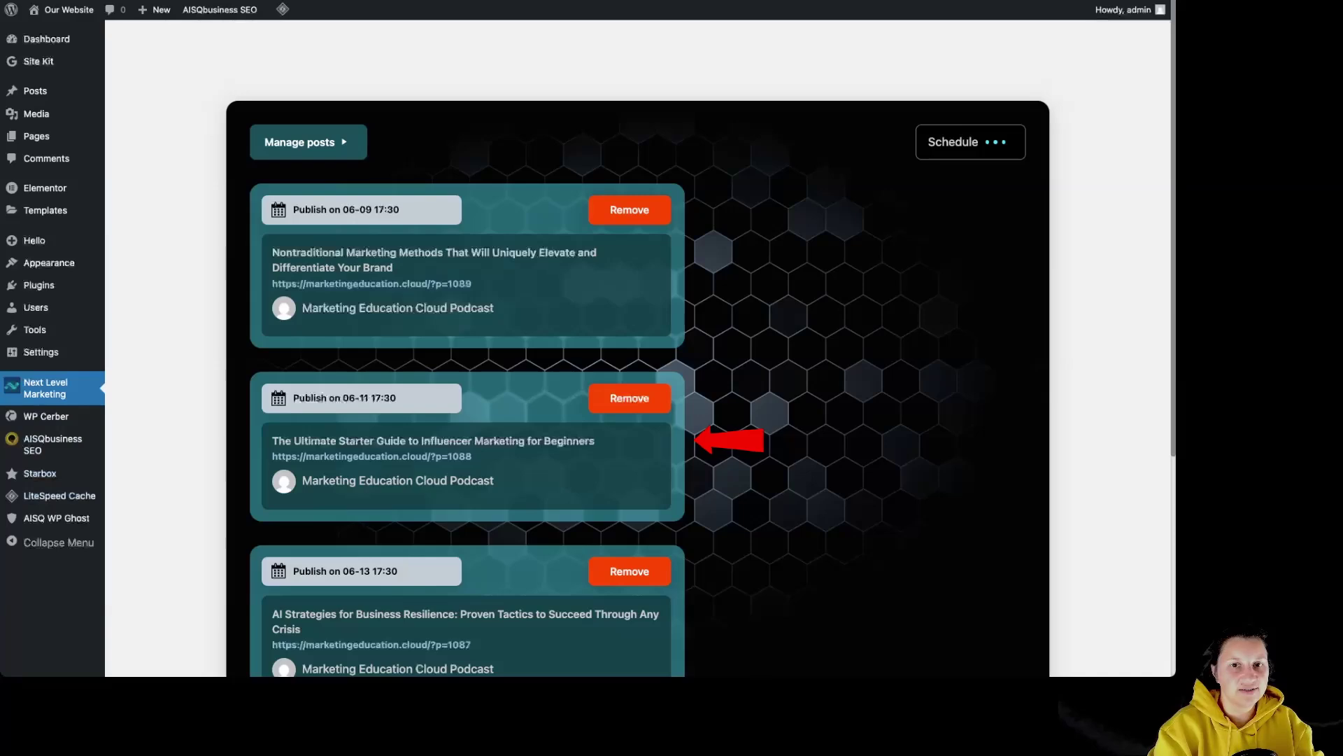
scroll(365, 209, down, 5)
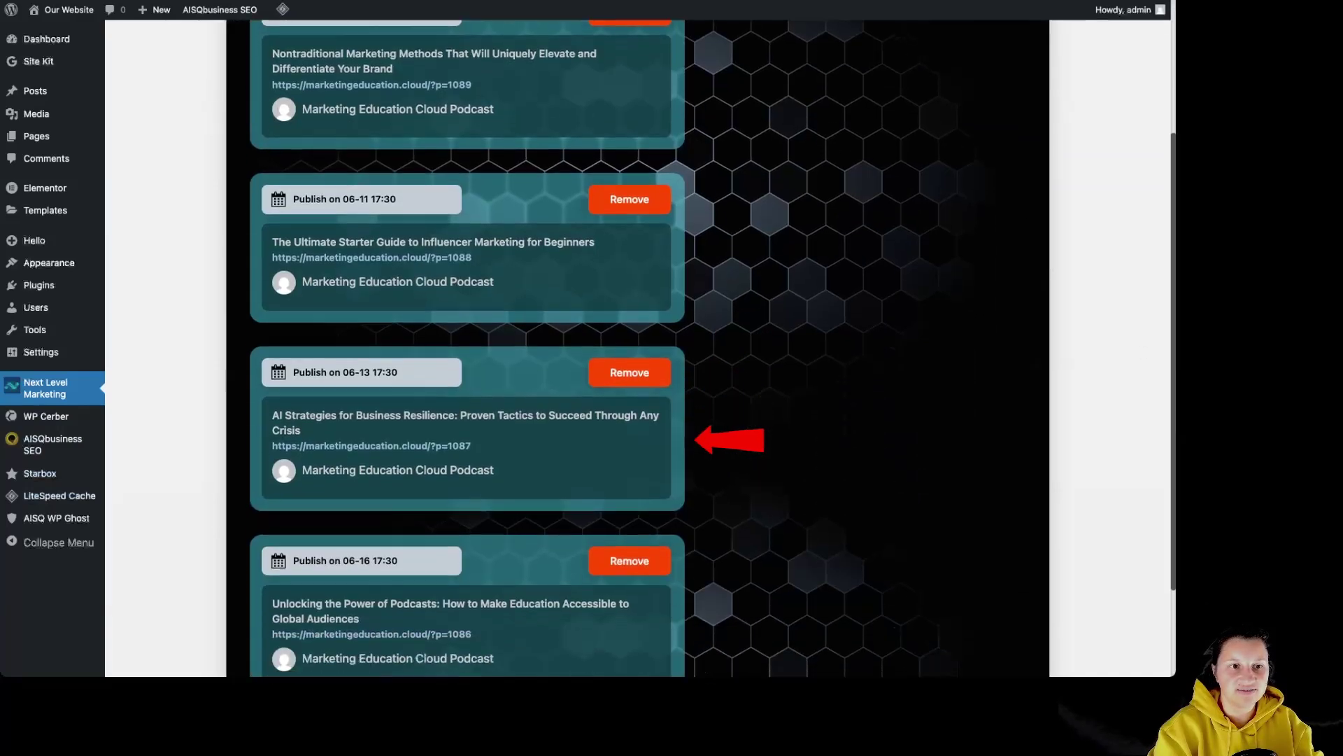
scroll(365, 209, up, 5)
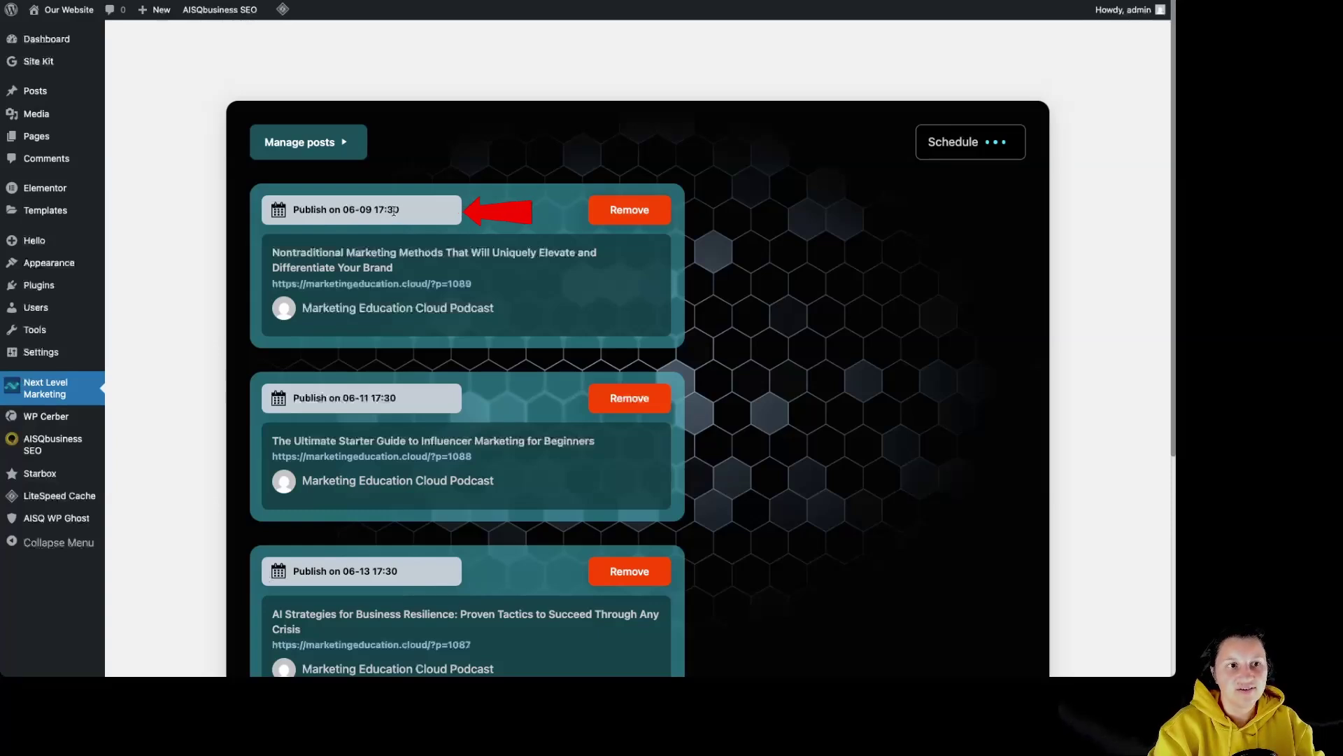
click(954, 151)
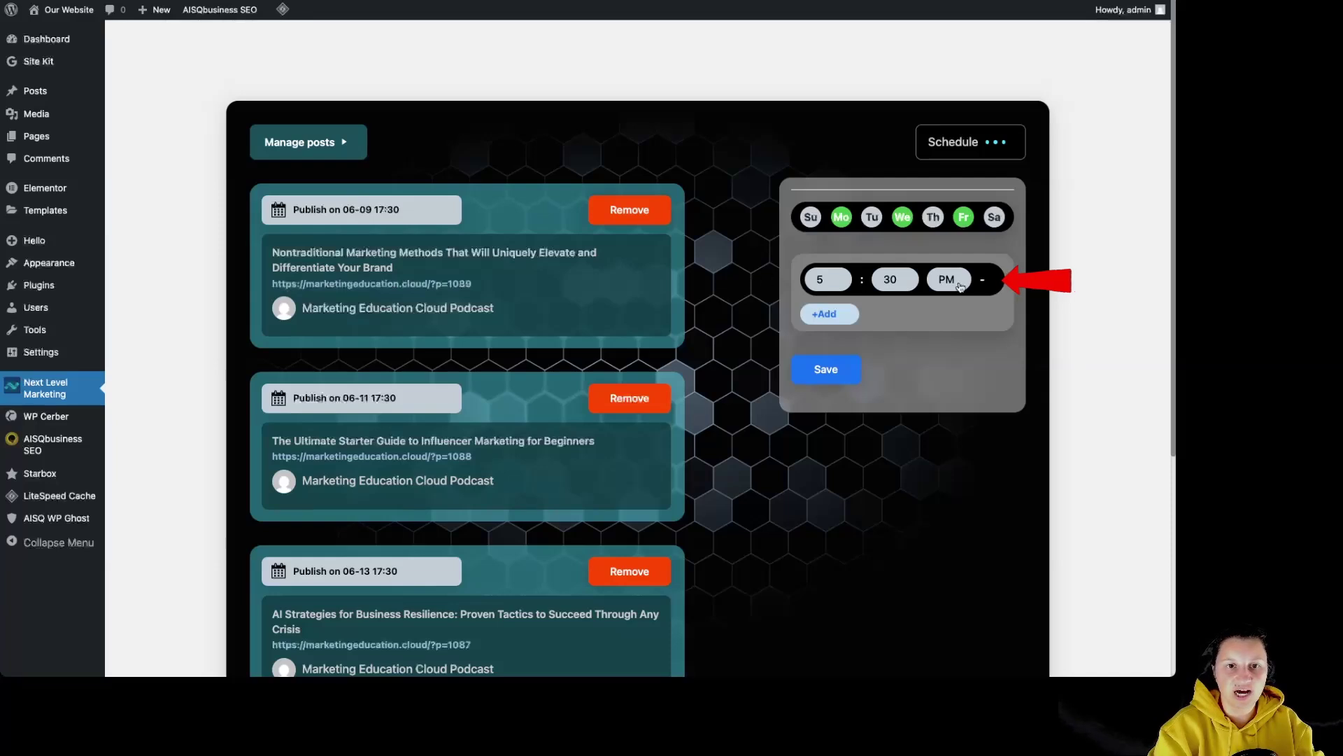
click(722, 218)
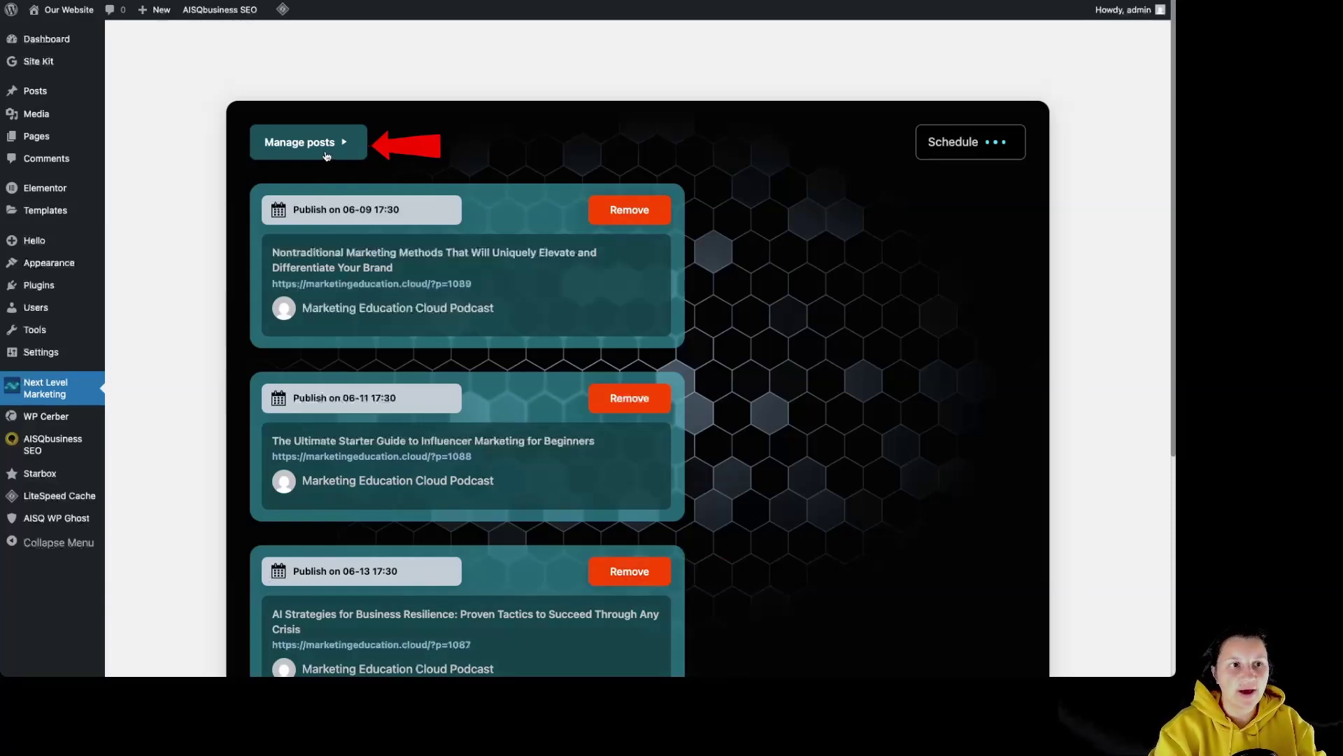
Step: Open General Settings over Manage posts, leave delete-data-on-deactivation off, and view the autoschedule explanation
click(326, 155)
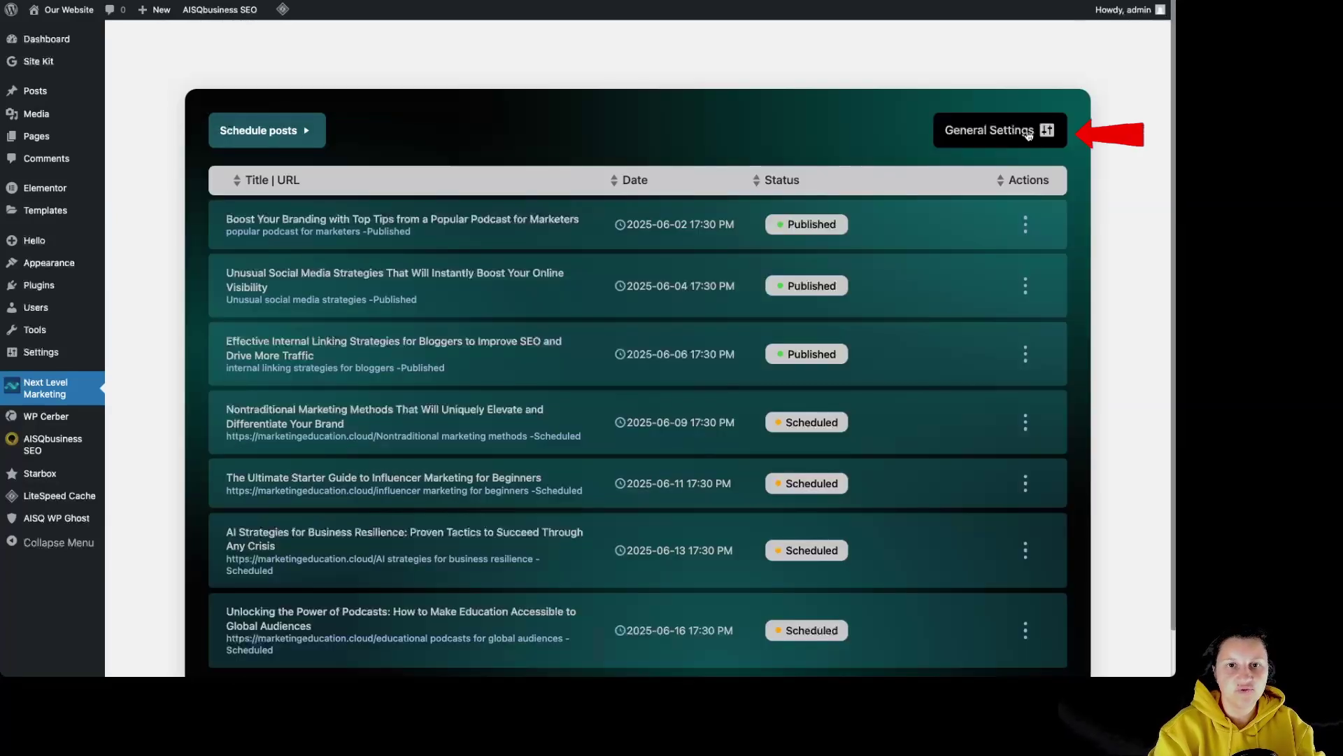
click(1021, 135)
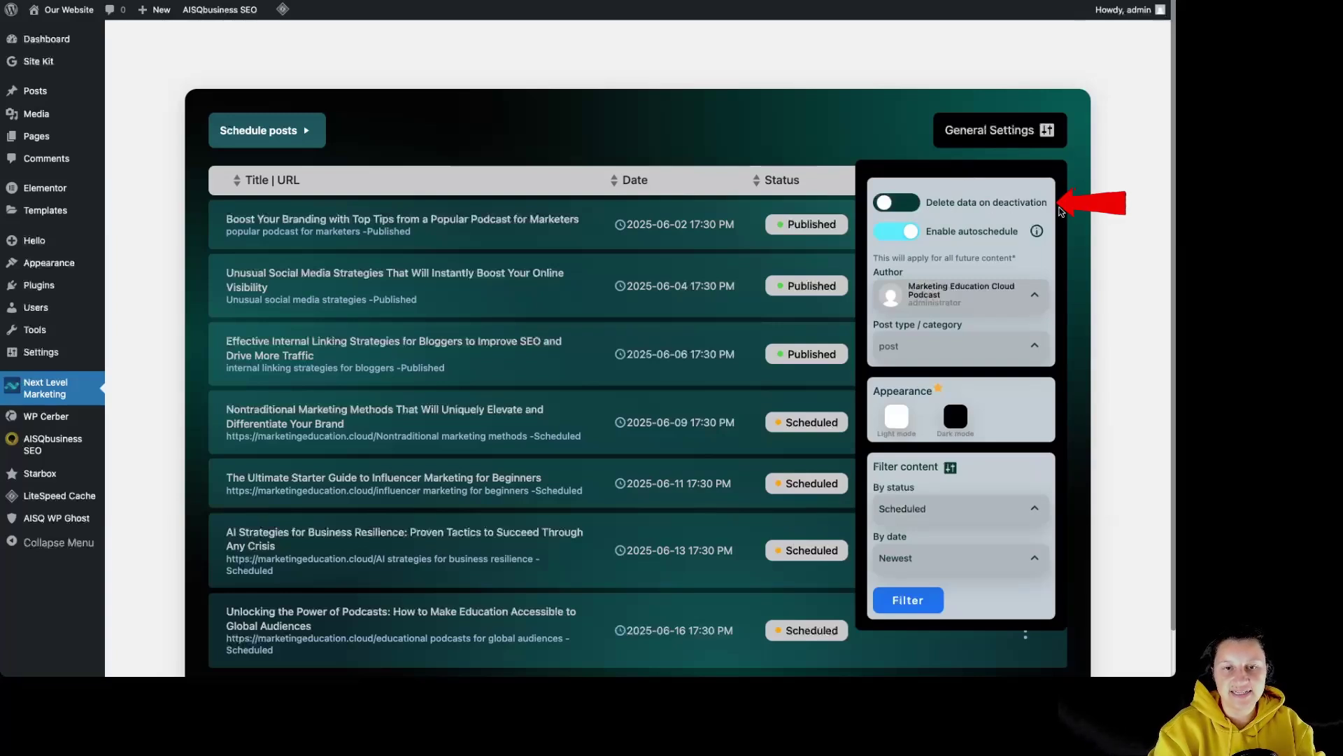
click(909, 204)
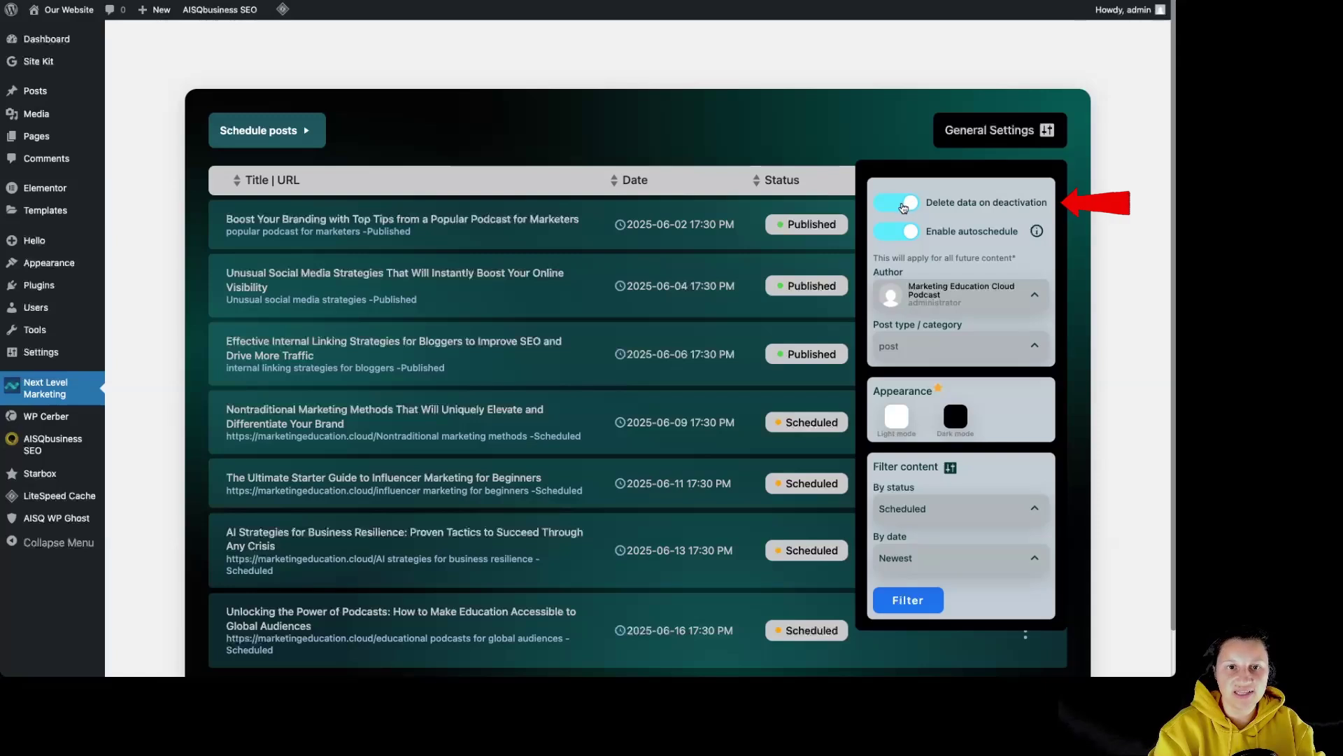
click(978, 206)
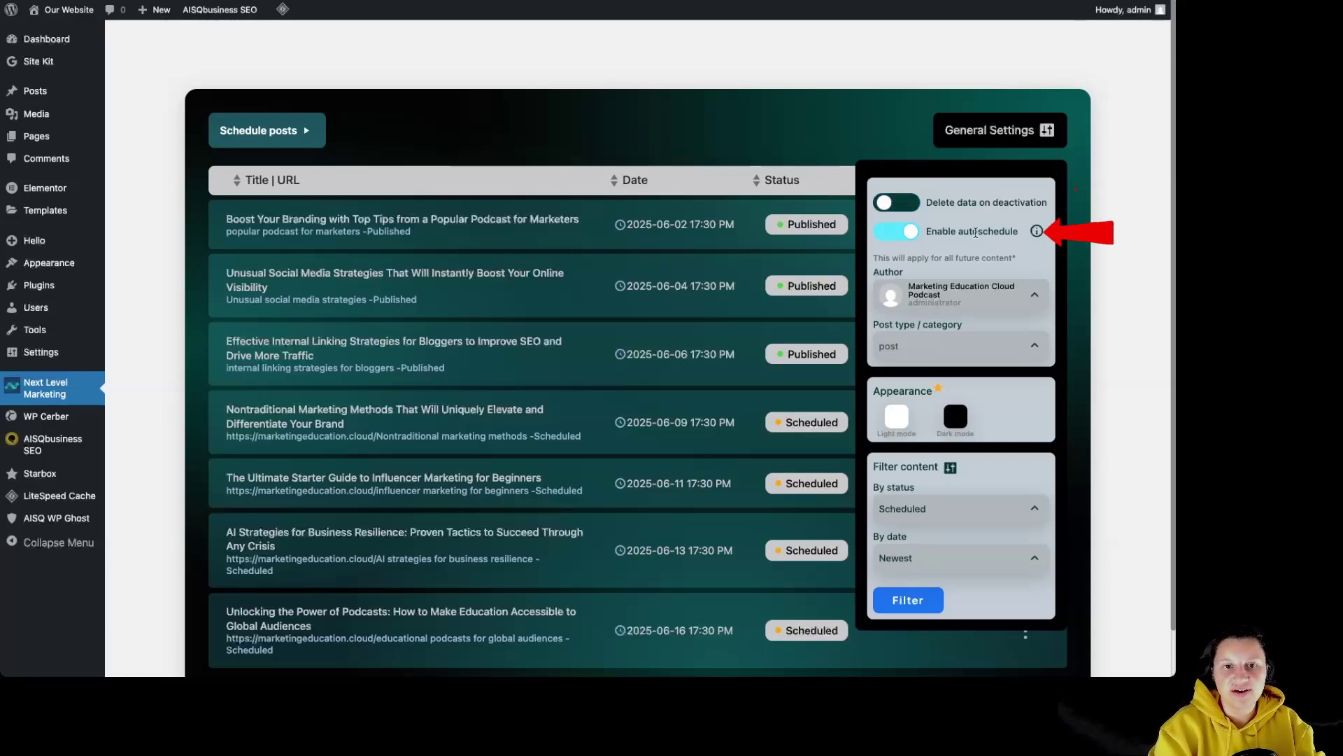
click(1036, 231)
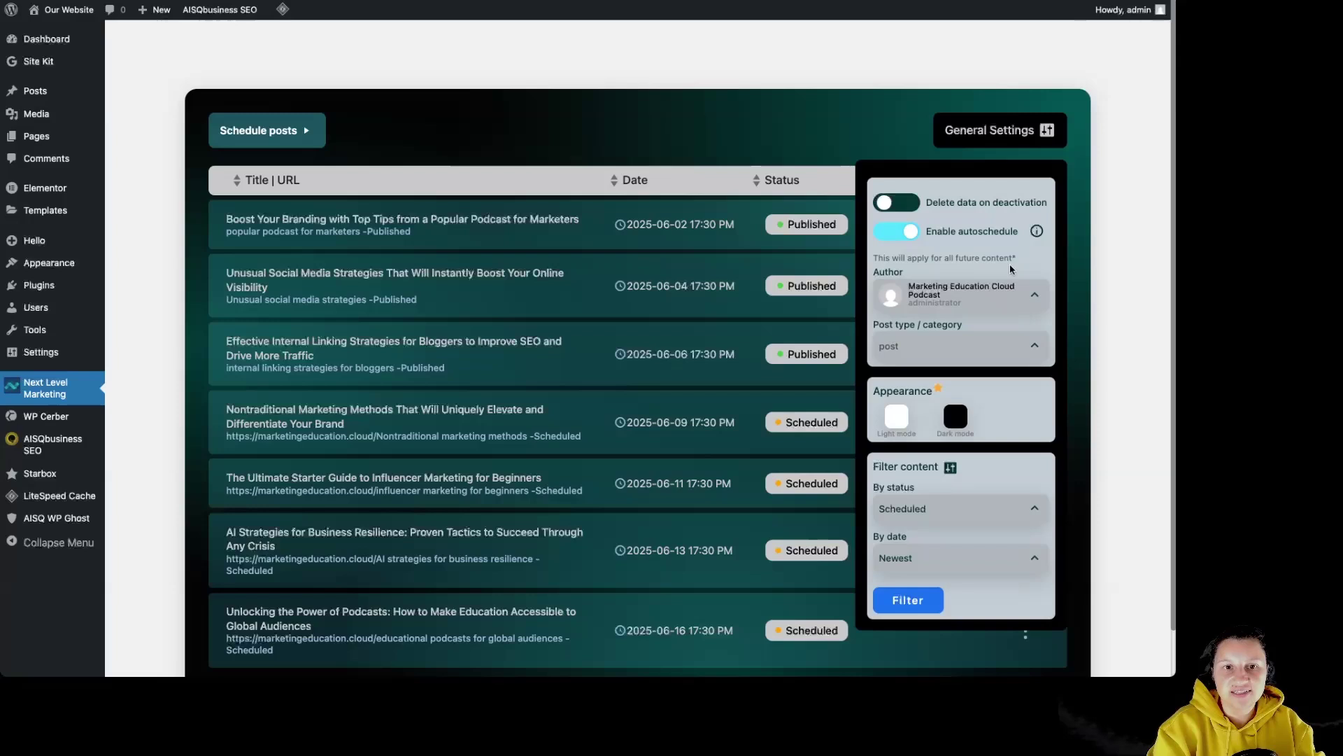
Step: Keep the current author, set content to post > business-growth-entrepreneurship, and disable autoschedule
click(1029, 297)
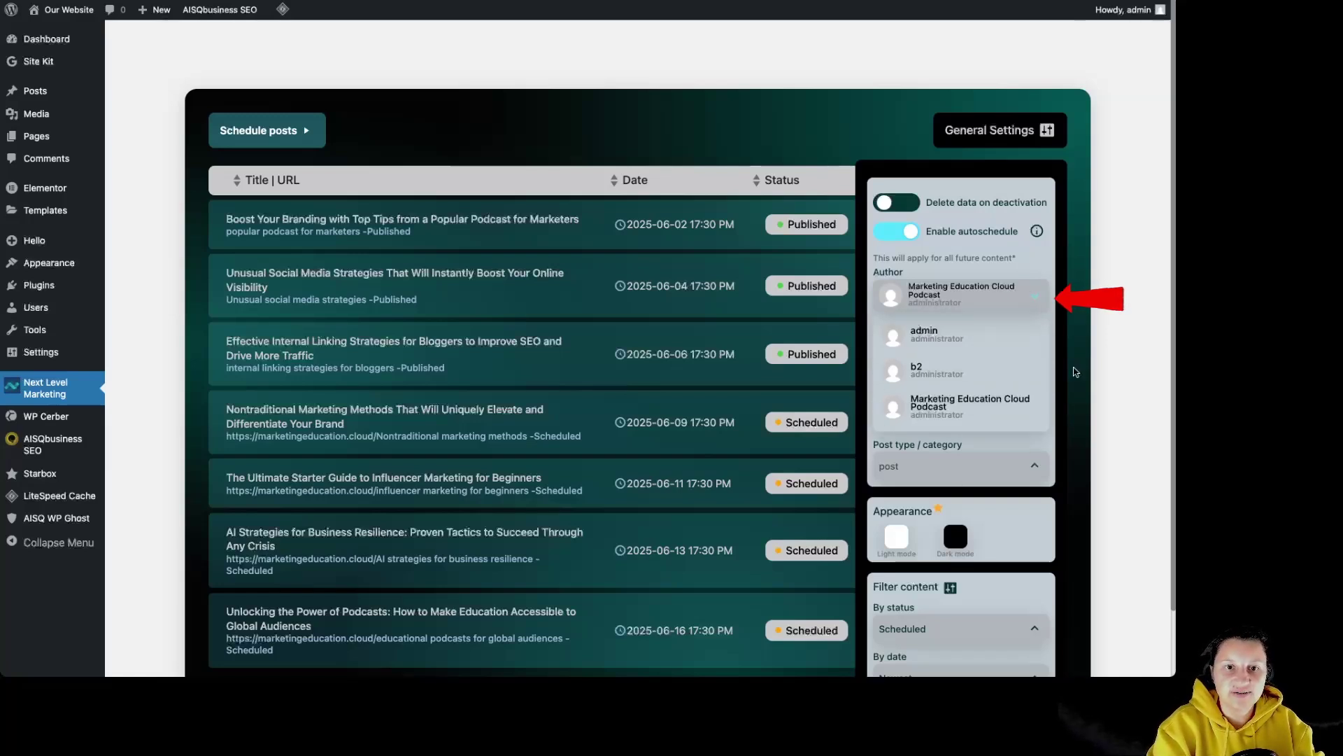
click(951, 301)
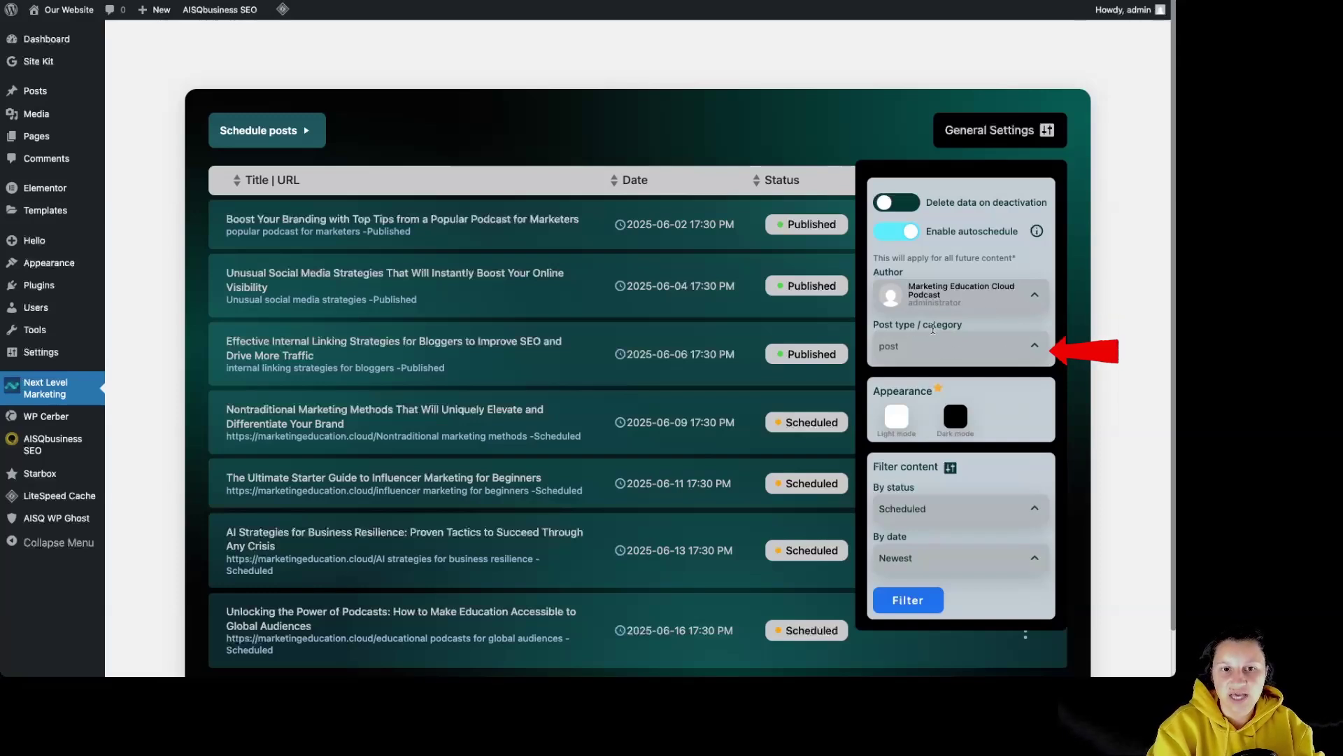
click(1013, 350)
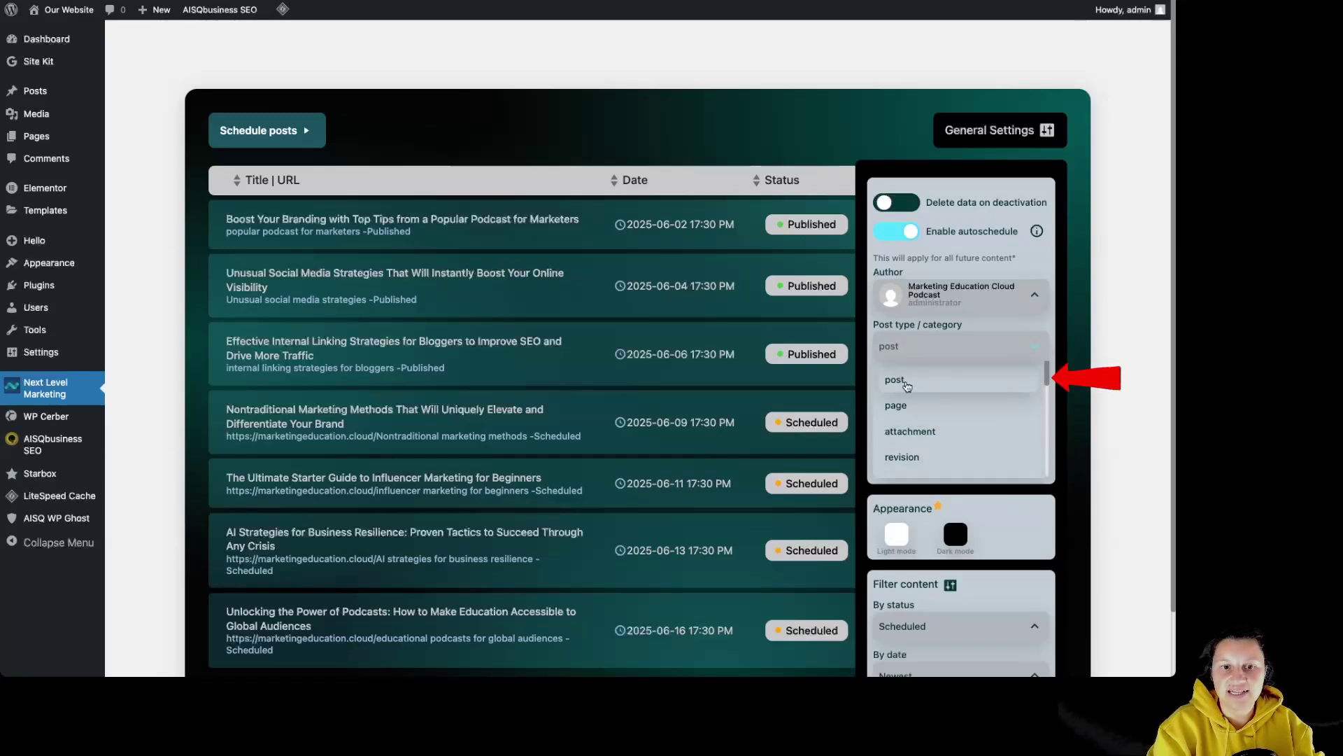
scroll(1047, 386, down, 2)
scroll(1047, 385, up, 2)
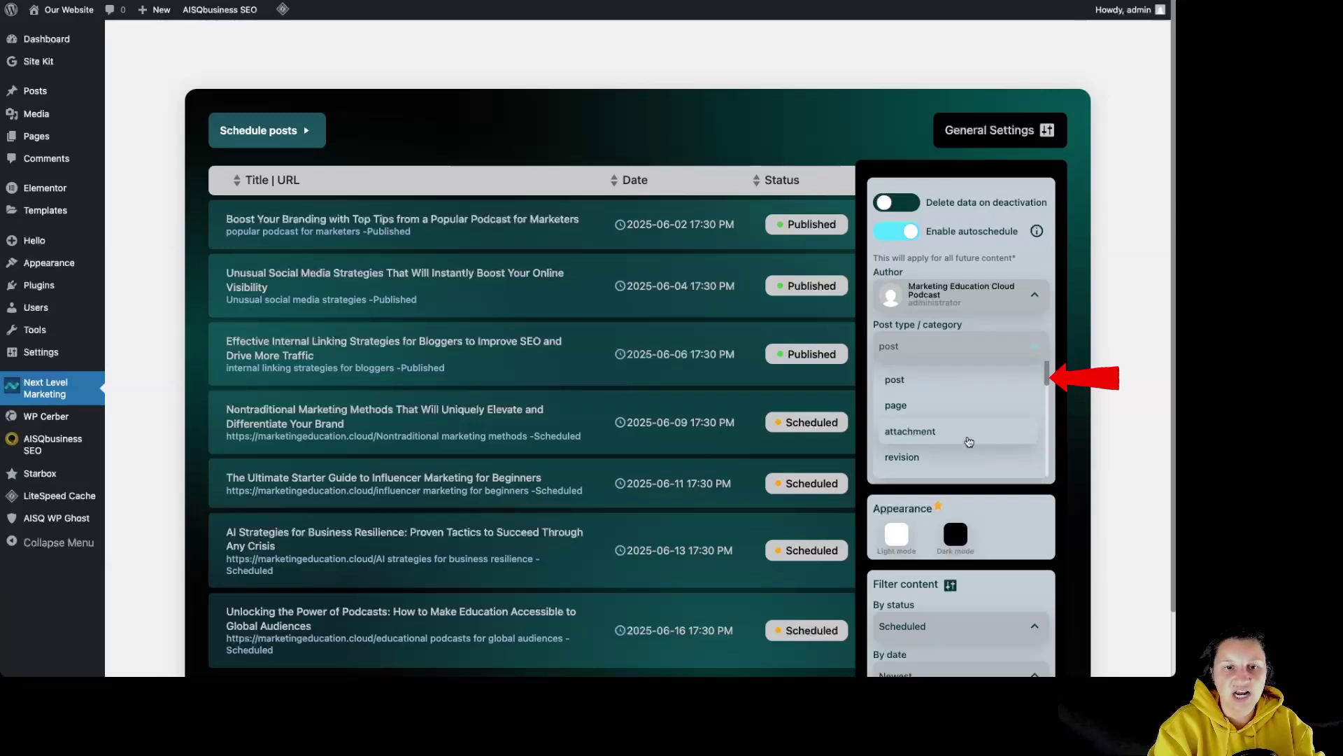
click(915, 378)
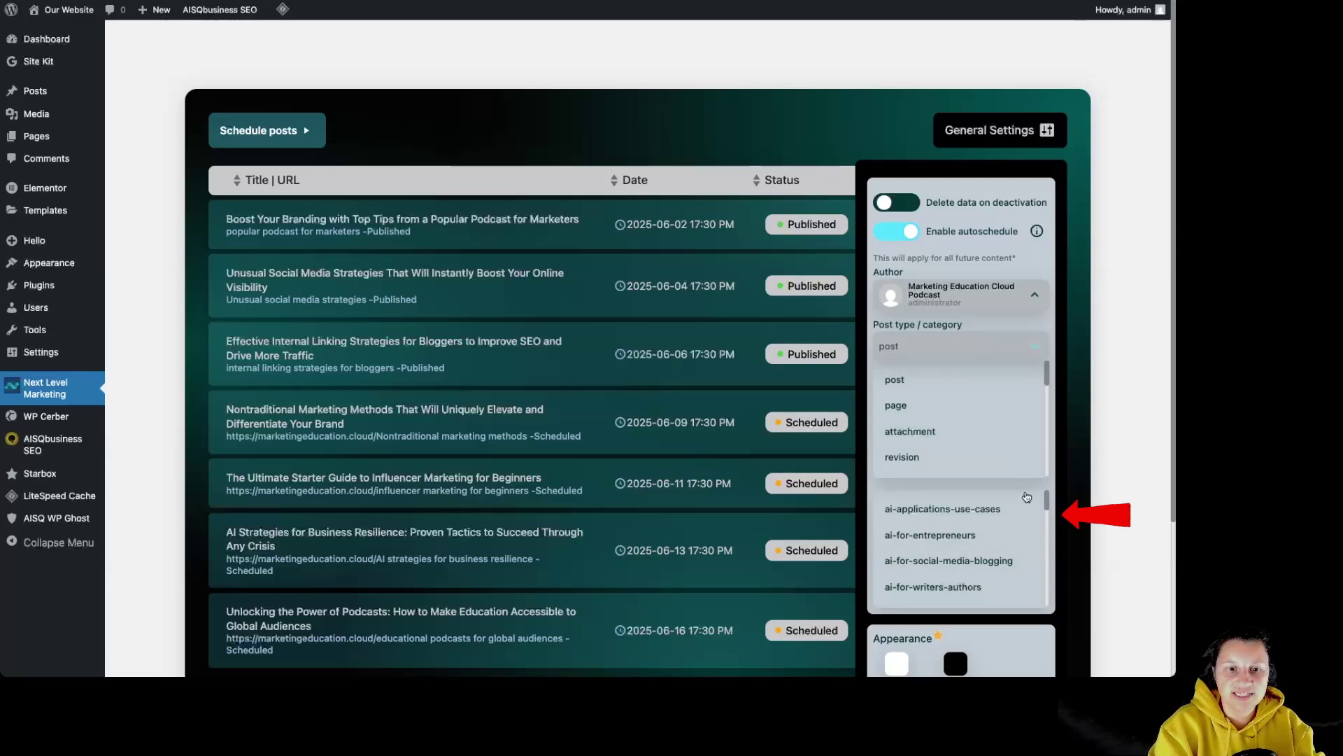
drag(1046, 505, 1011, 511)
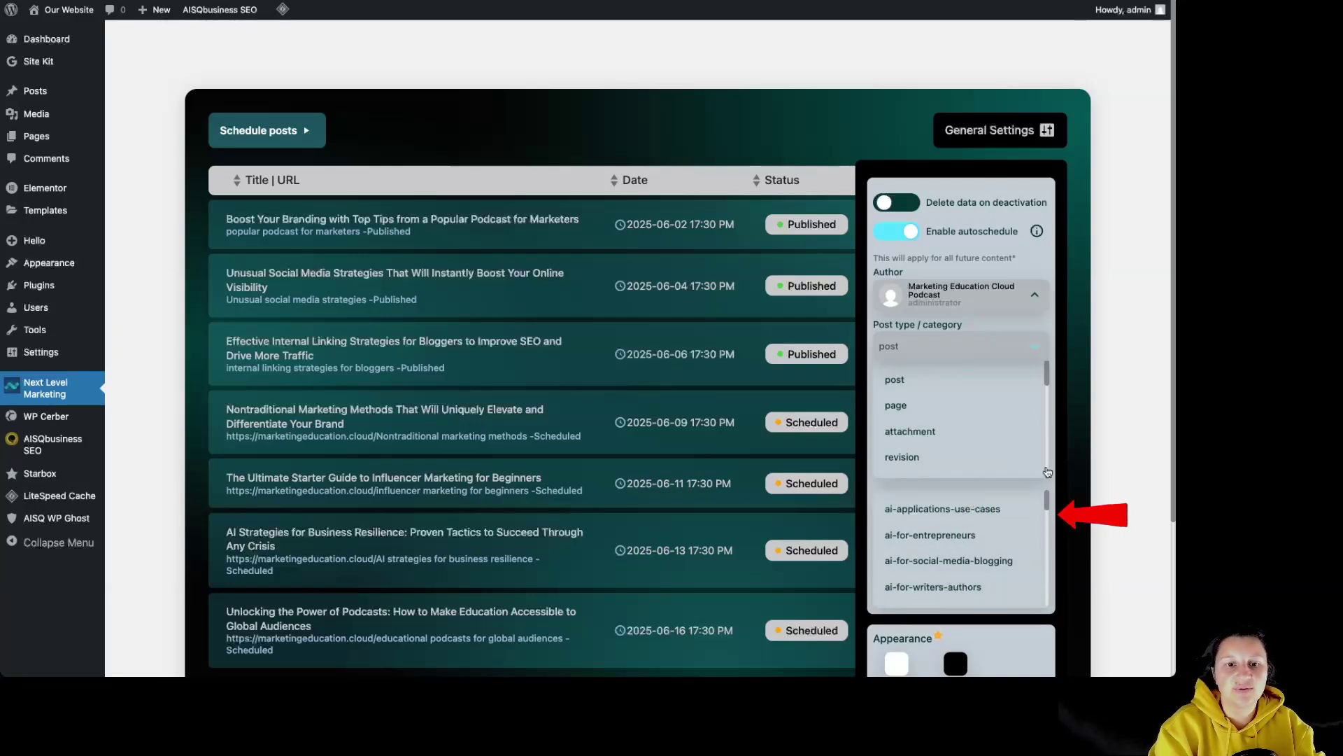
drag(1043, 518, 1050, 533)
click(923, 571)
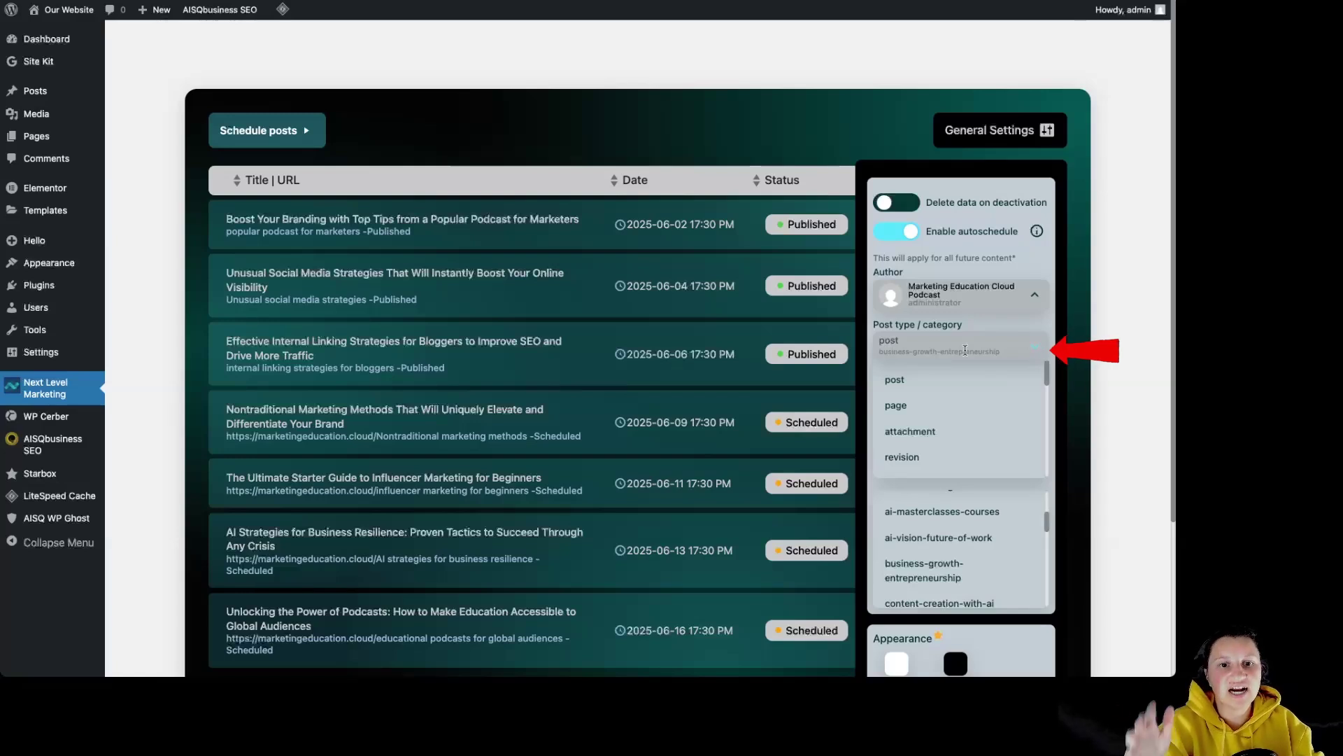
click(1045, 339)
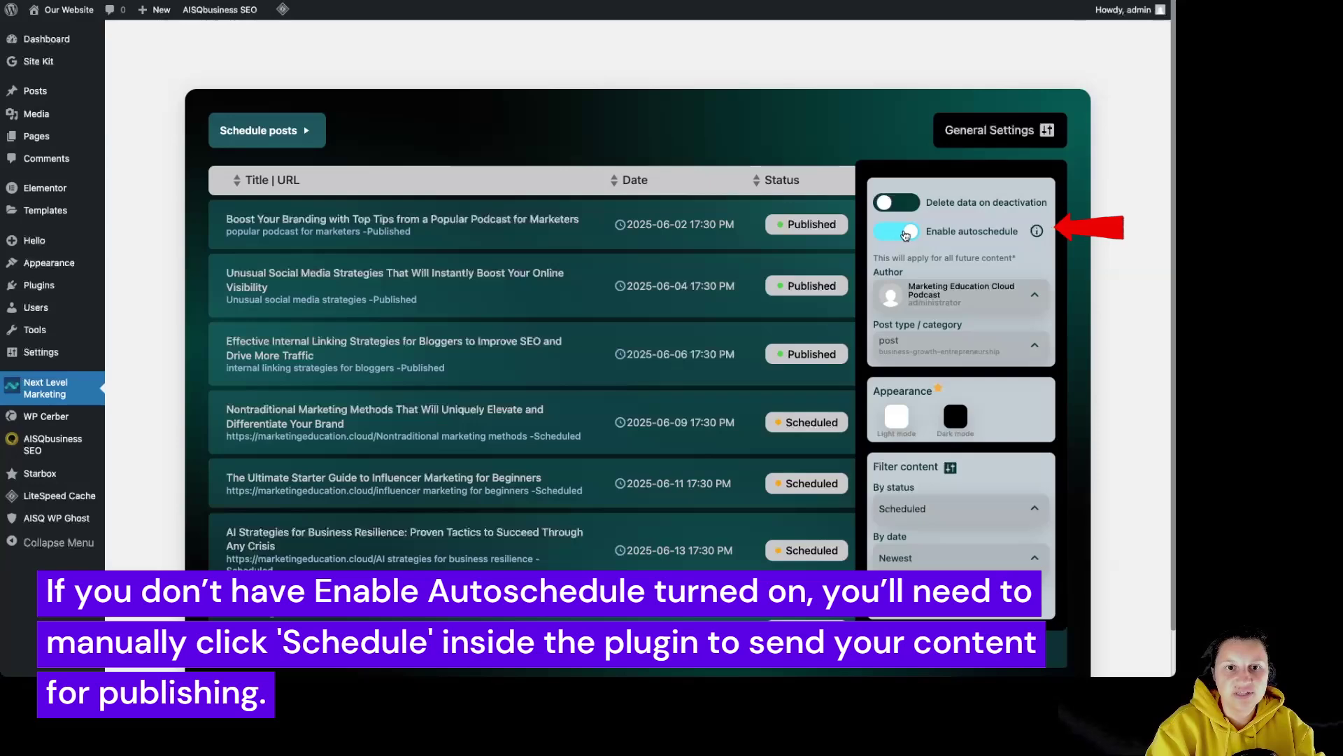
click(905, 234)
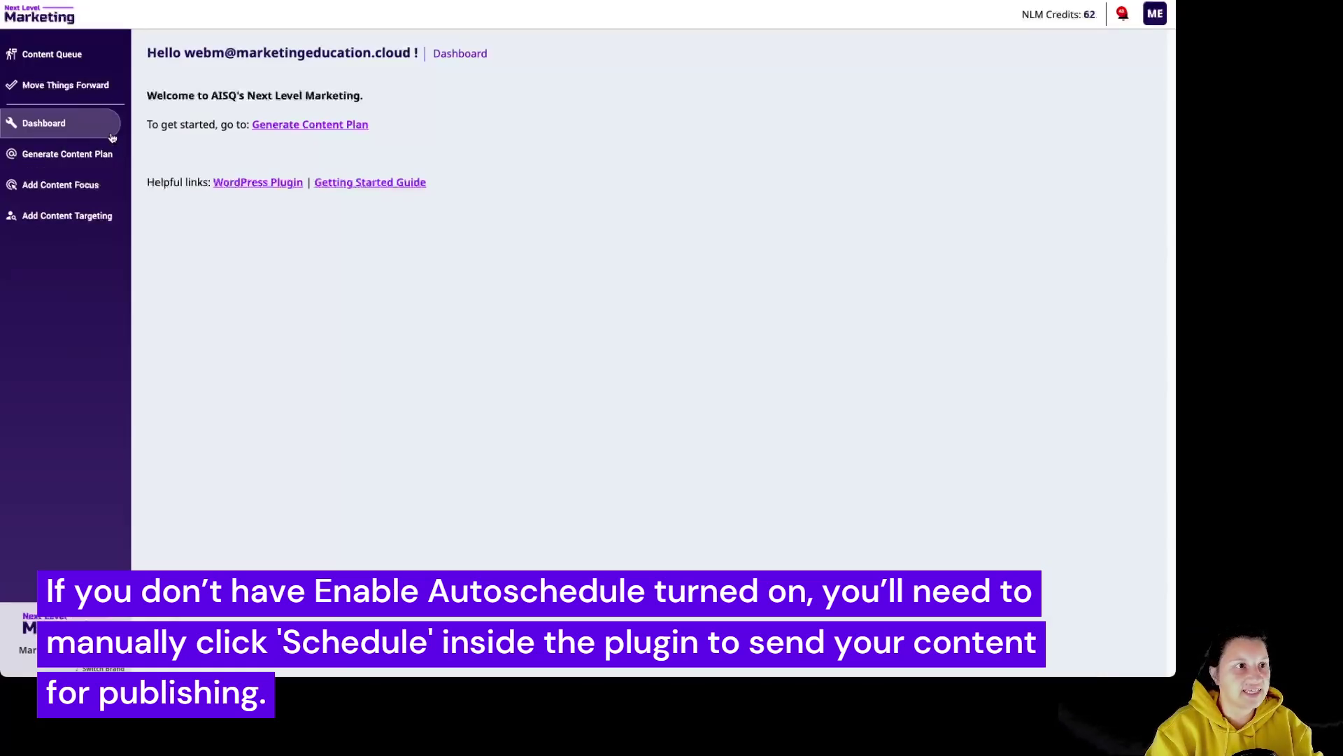
Step: Approve the future-proofing employee skills article for publishing through the WordPress plugin
click(87, 93)
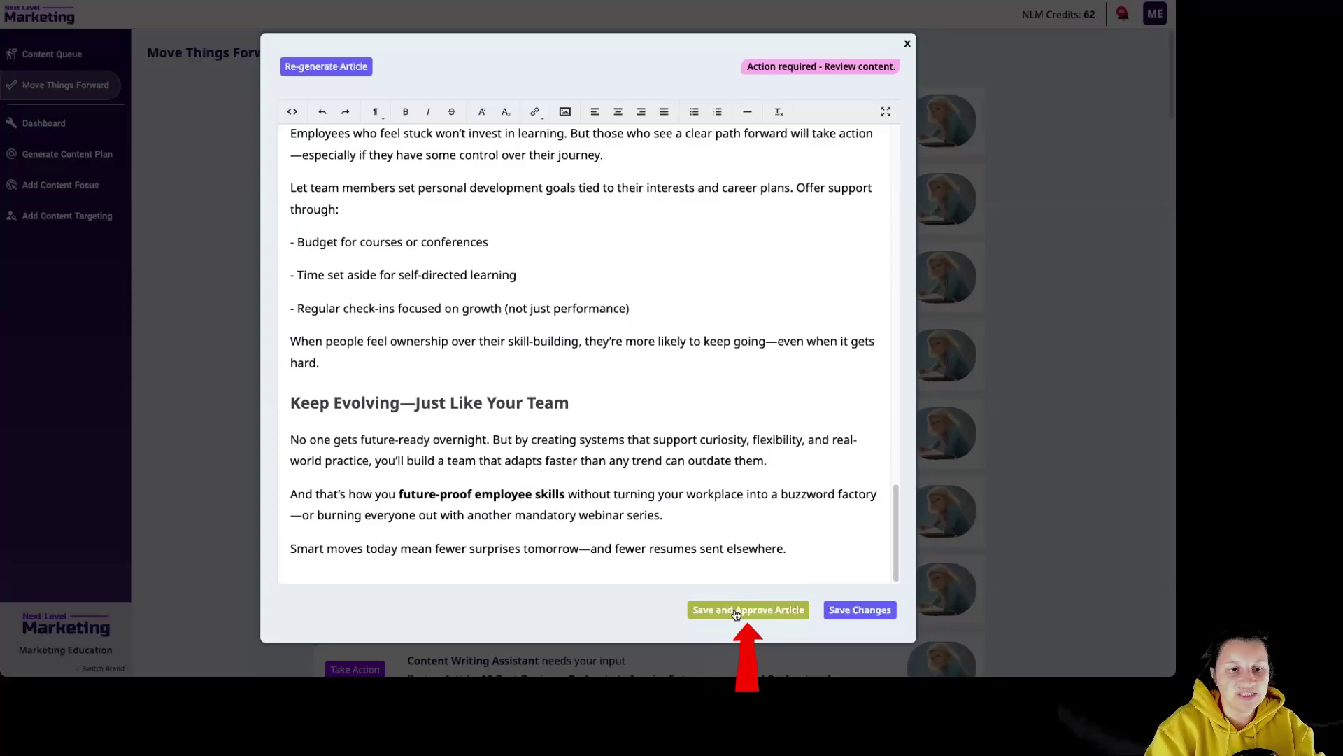
click(770, 620)
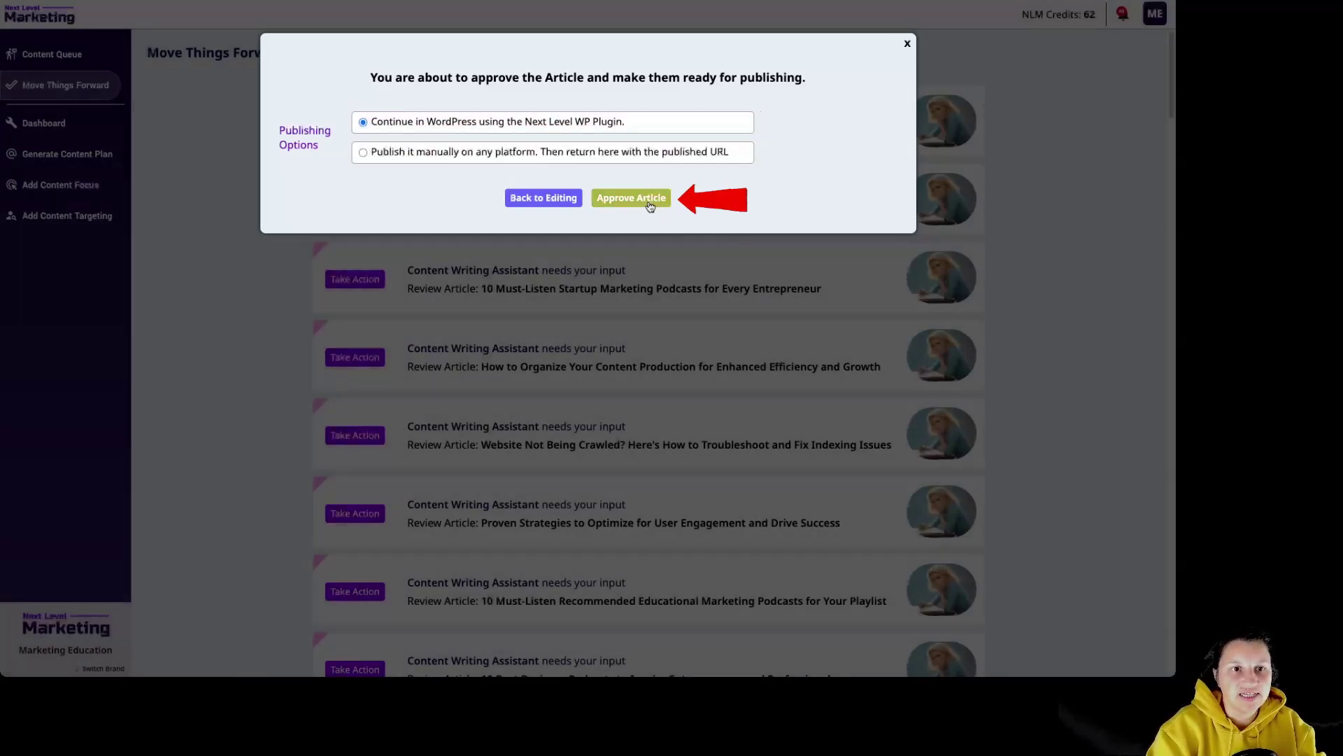
click(650, 205)
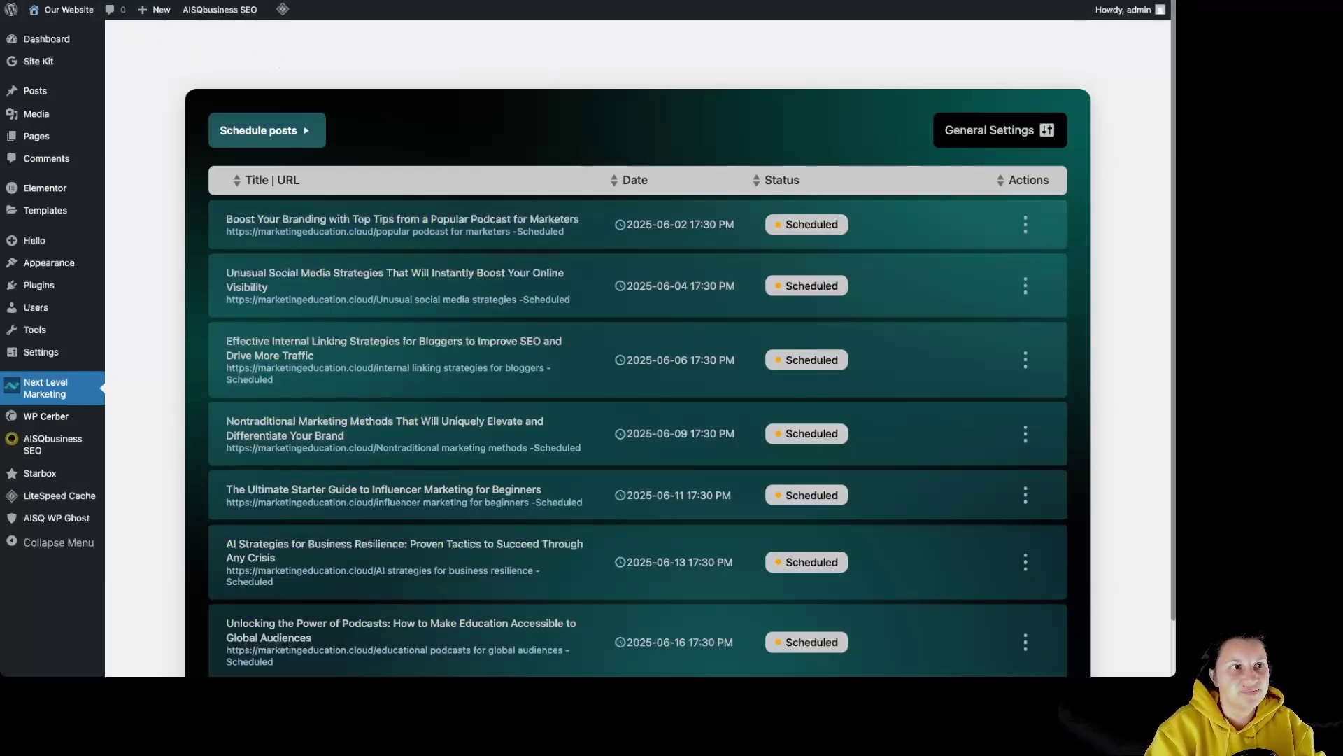
Step: Scroll the Manage posts table and reopen General Settings, showing autoschedule off
scroll(1136, 401, down, 2)
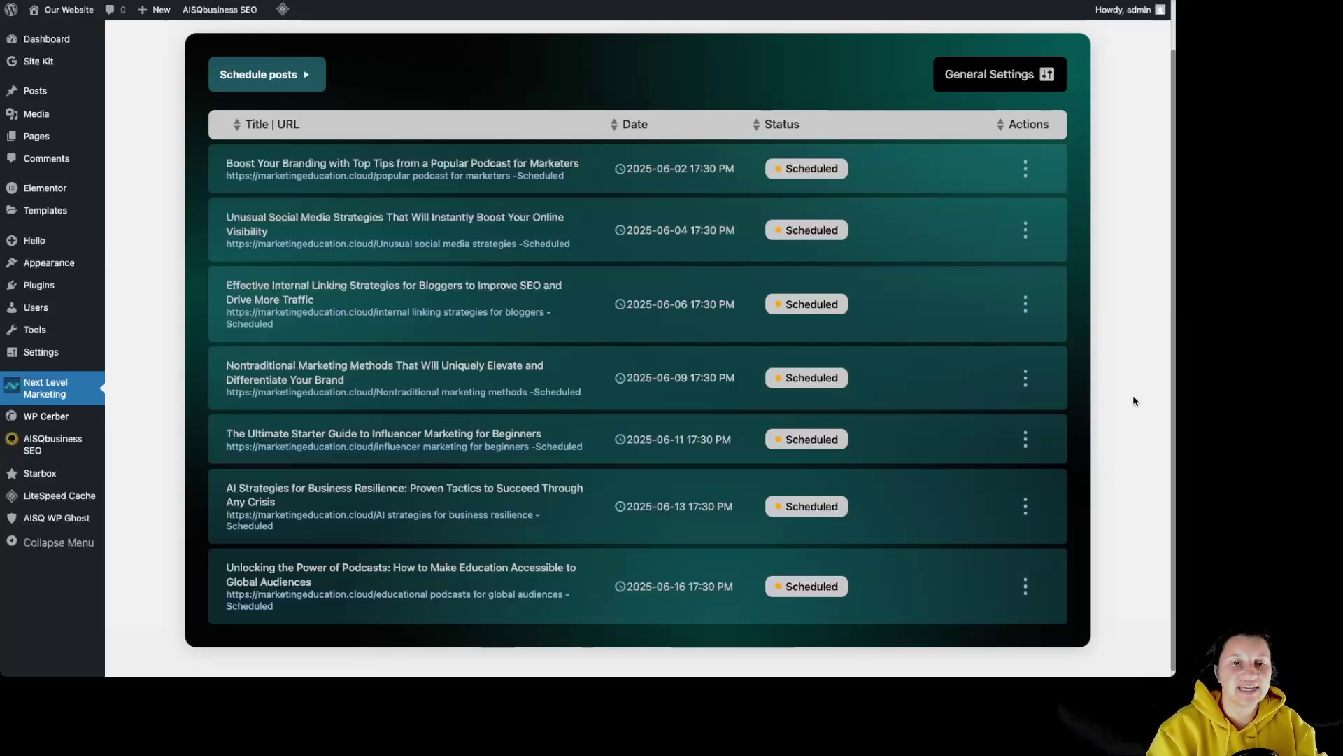
click(1036, 81)
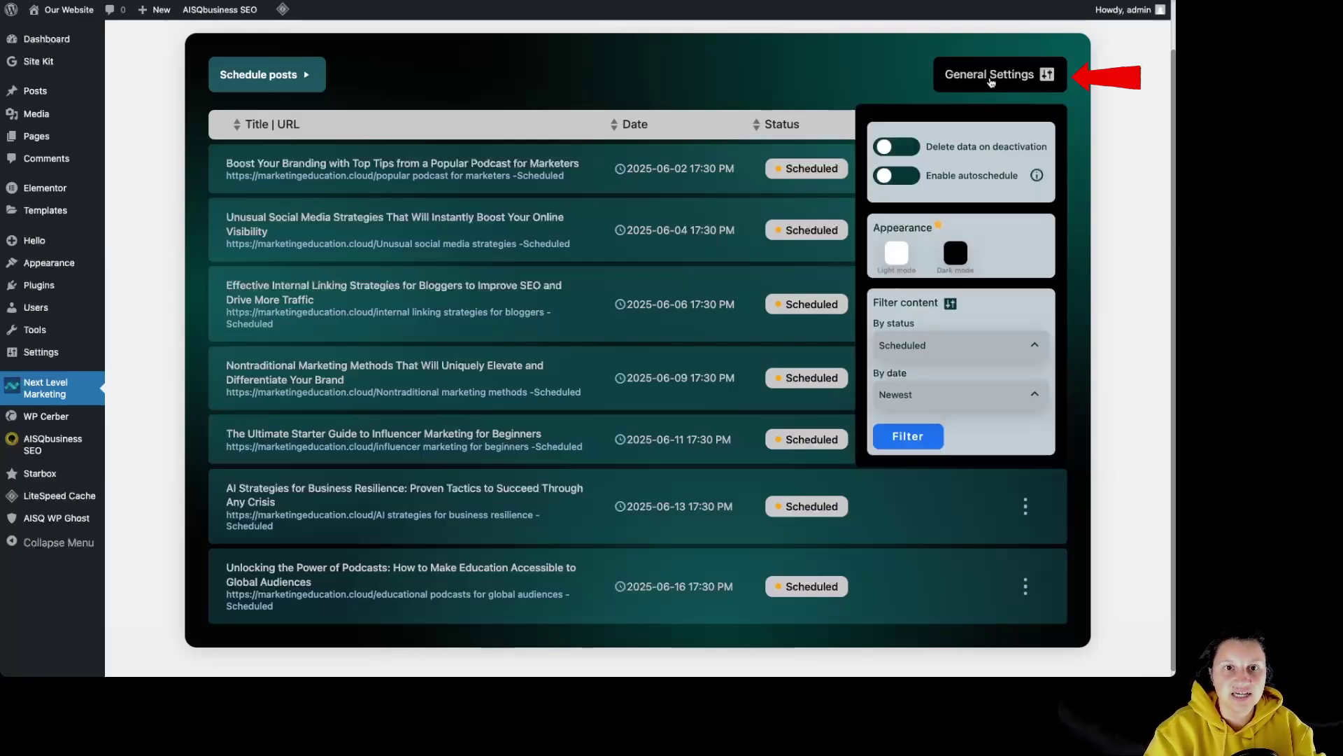
Step: Filter the Next Level Marketing posts table by Draft status to list the pending employee-skills article
click(925, 348)
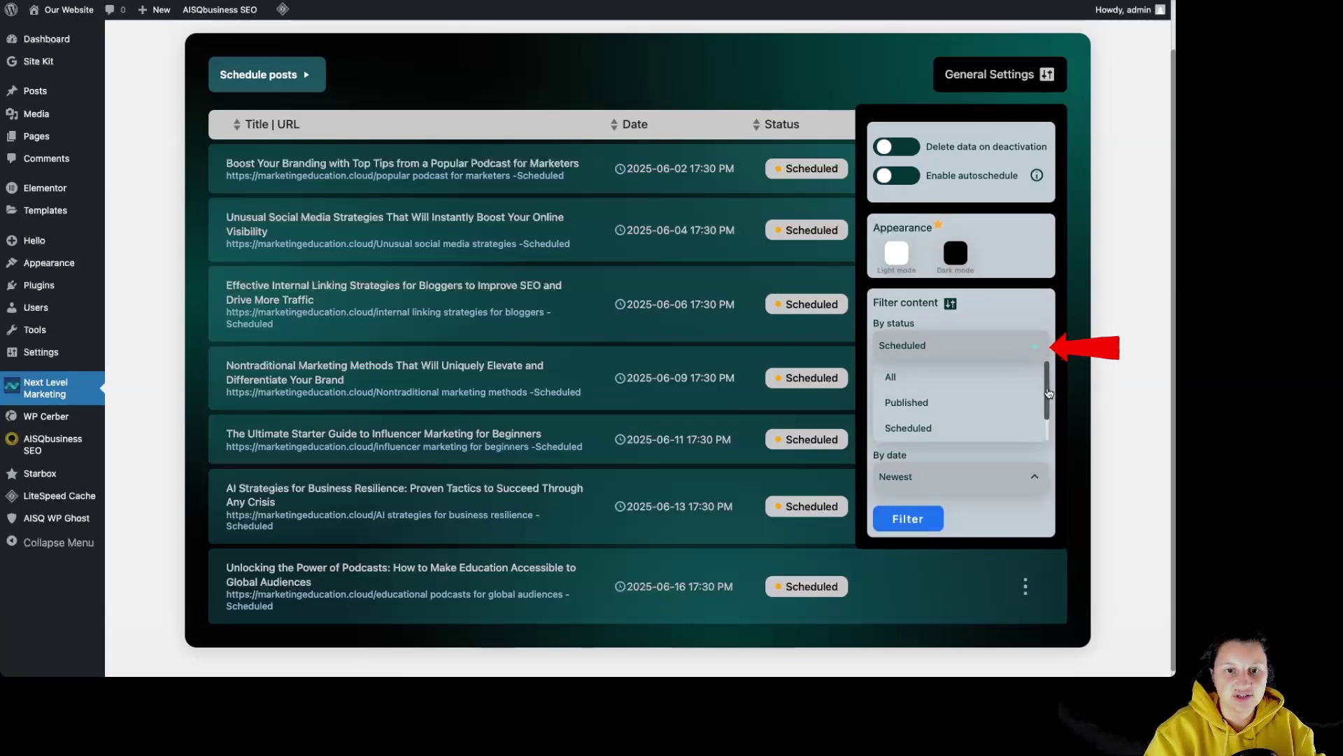
scroll(1049, 395, down, 1)
click(896, 423)
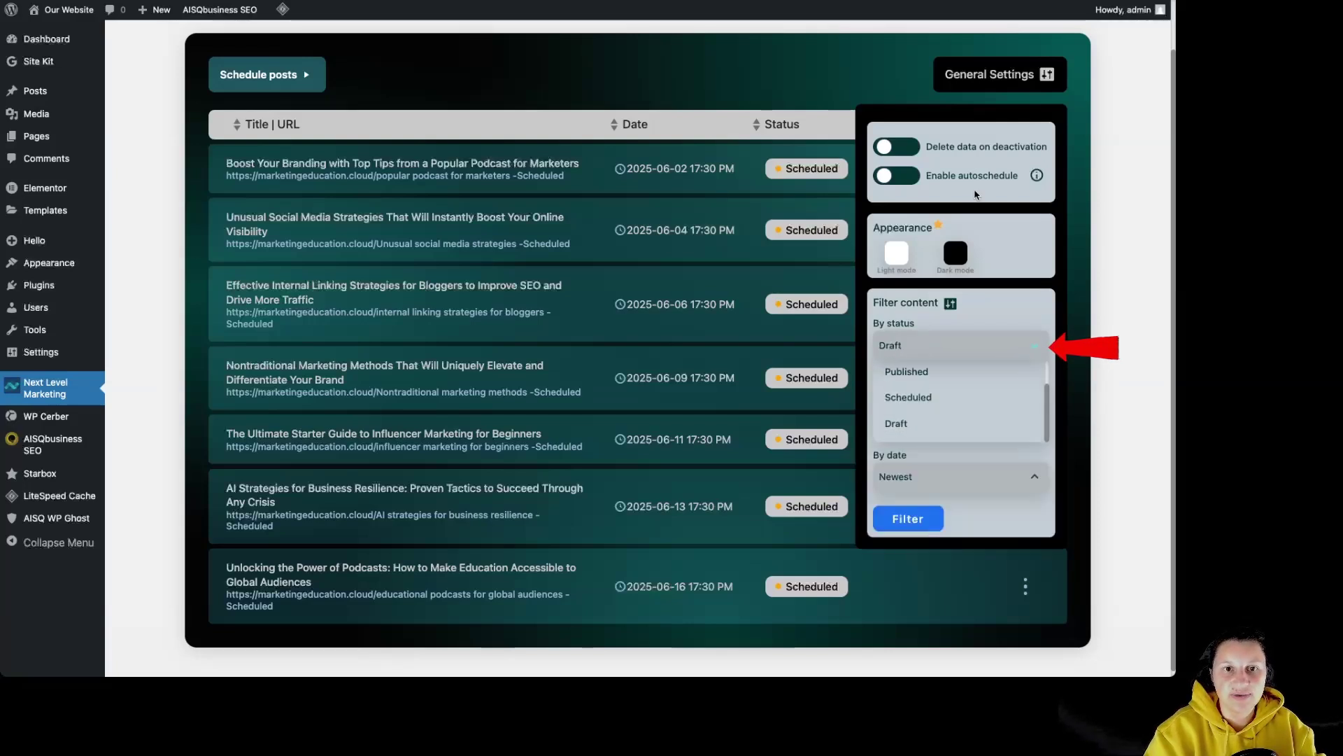
click(910, 518)
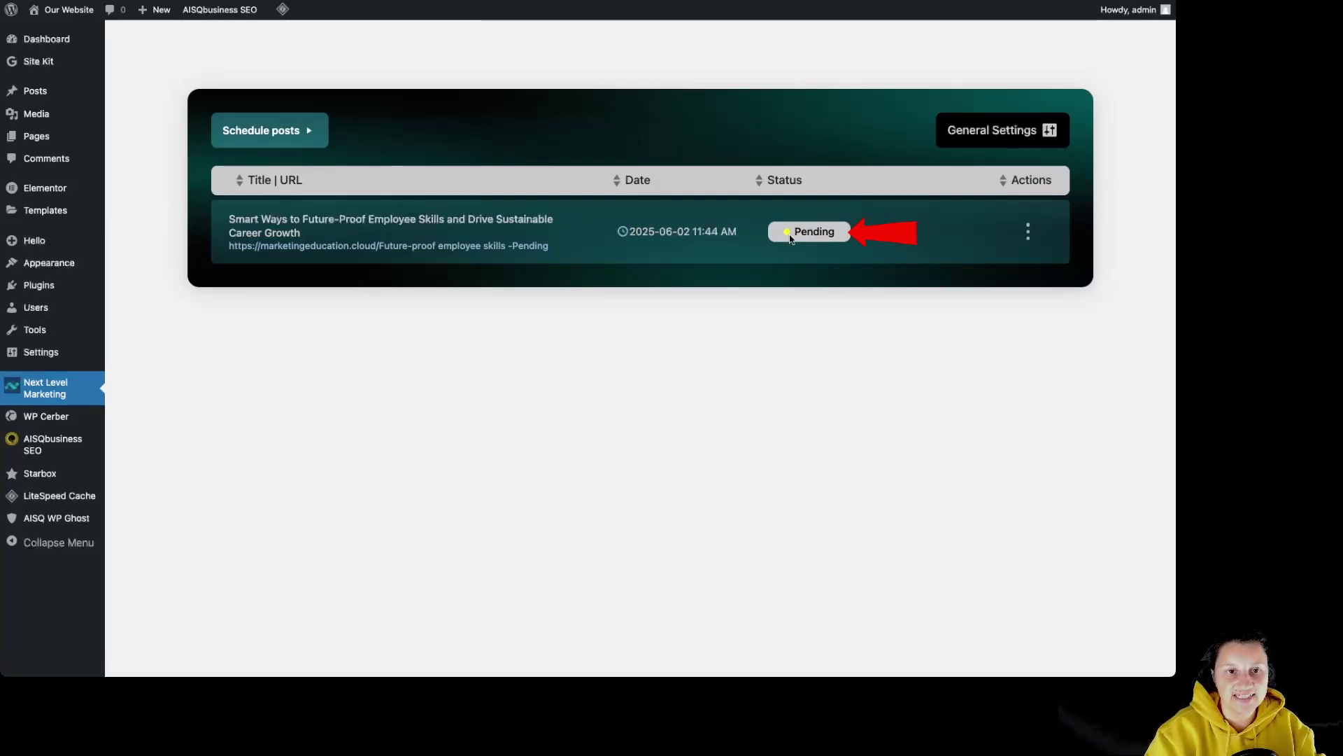
Step: Schedule and save the Smart Ways to Future-Proof Employee Skills article in its meta settings, then close them
click(1028, 235)
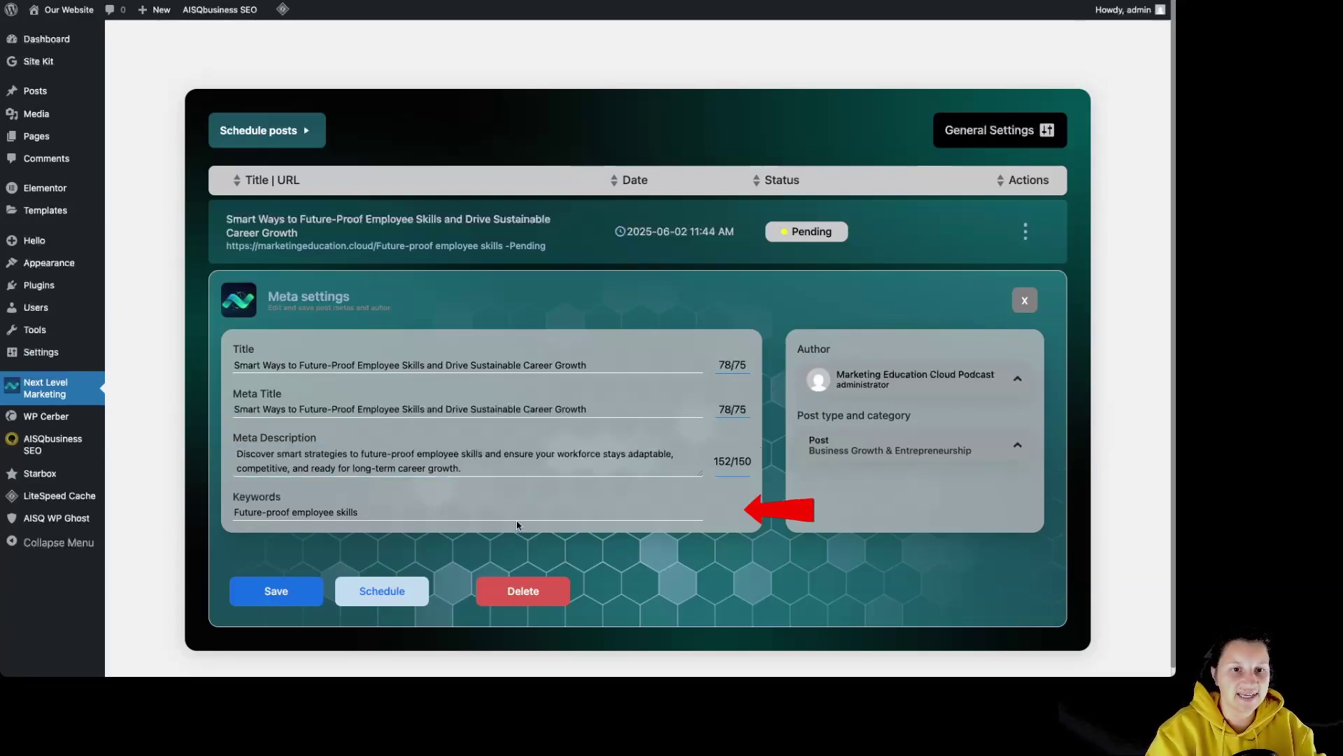
click(387, 595)
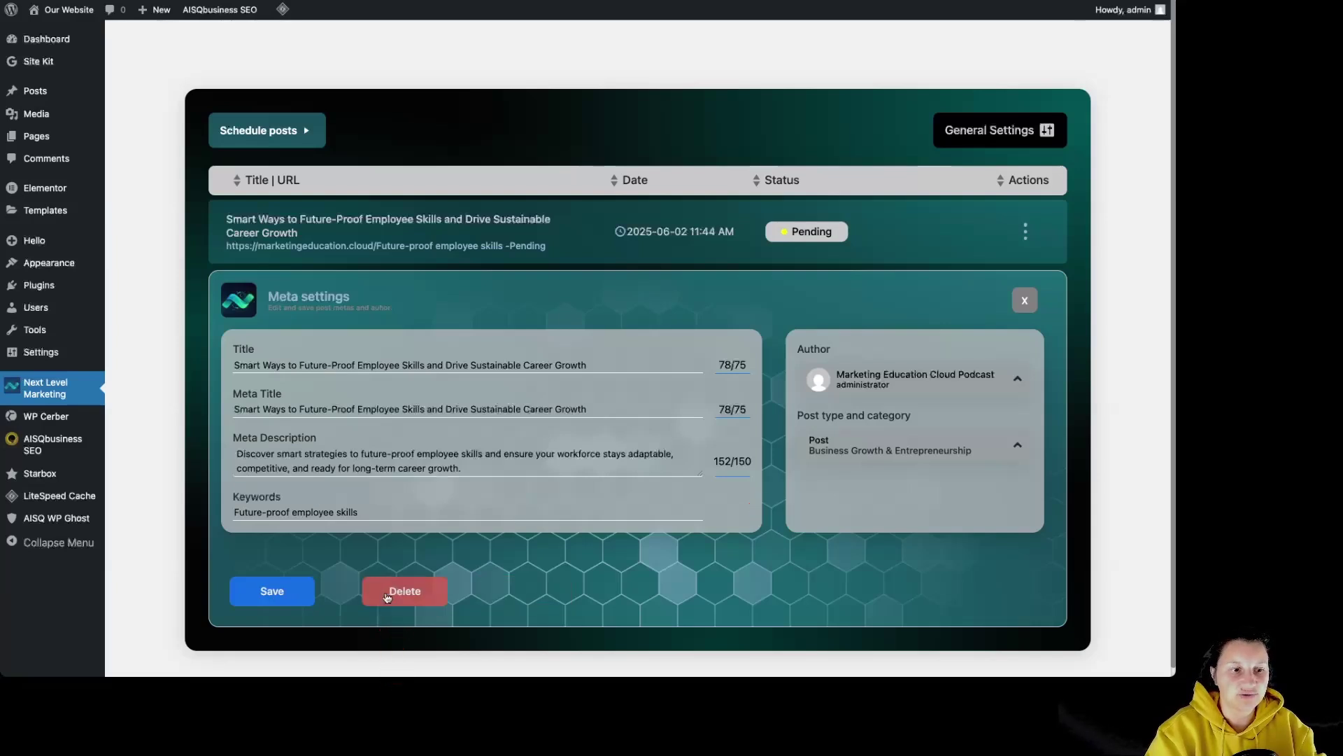
click(269, 600)
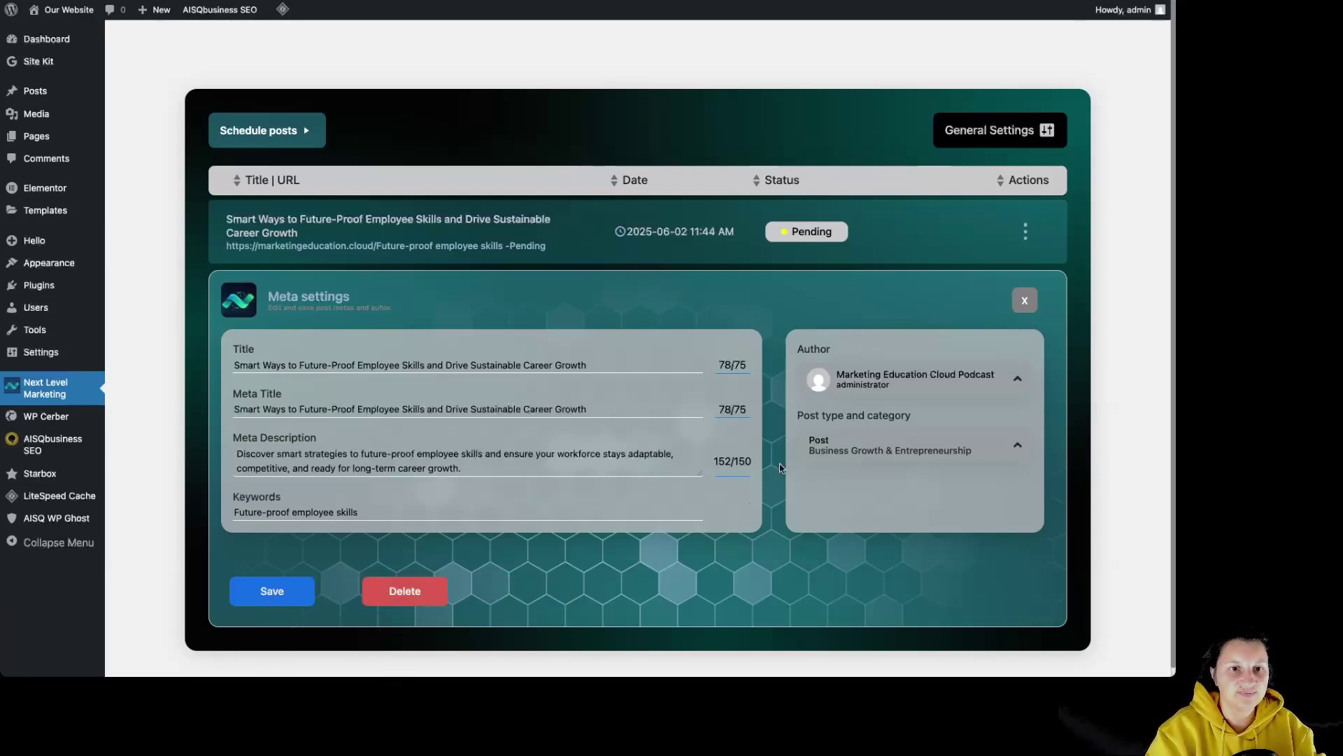
click(1025, 302)
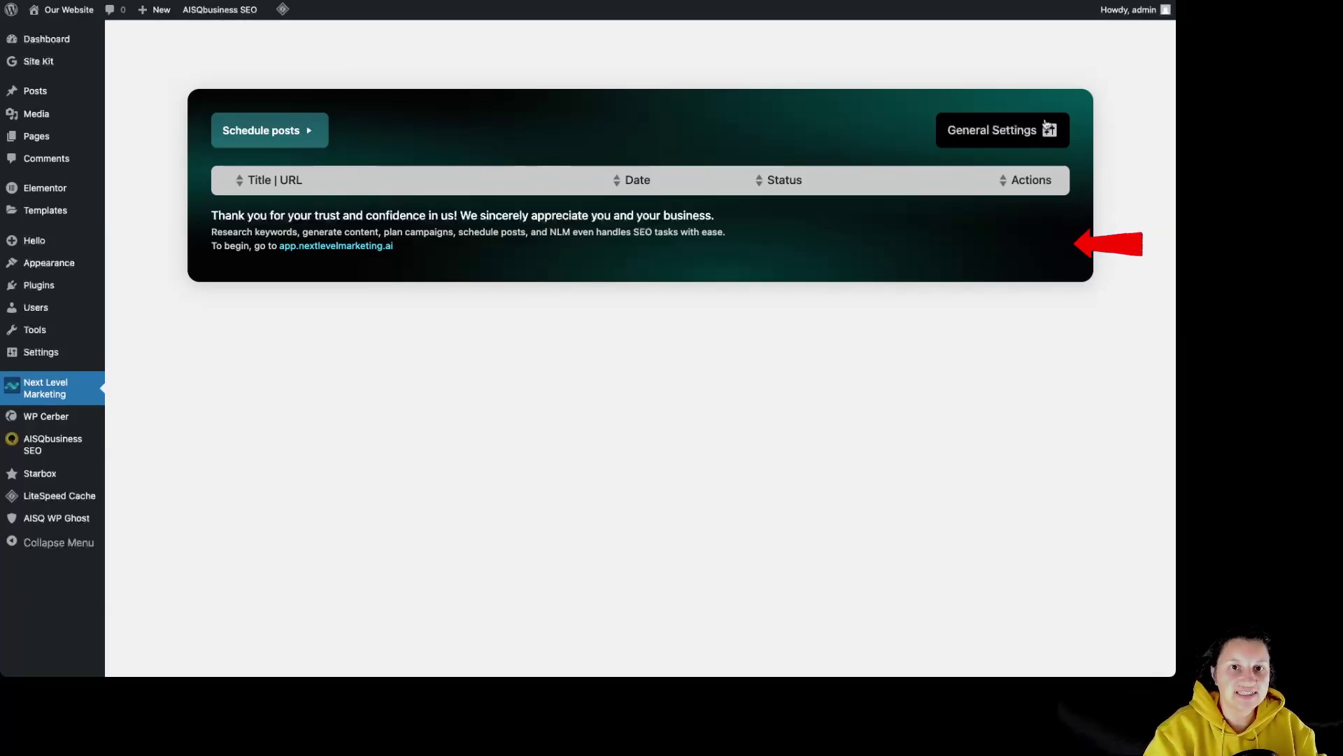
Step: Filter the posts table by Scheduled status and scroll through the eight scheduled articles
click(1005, 131)
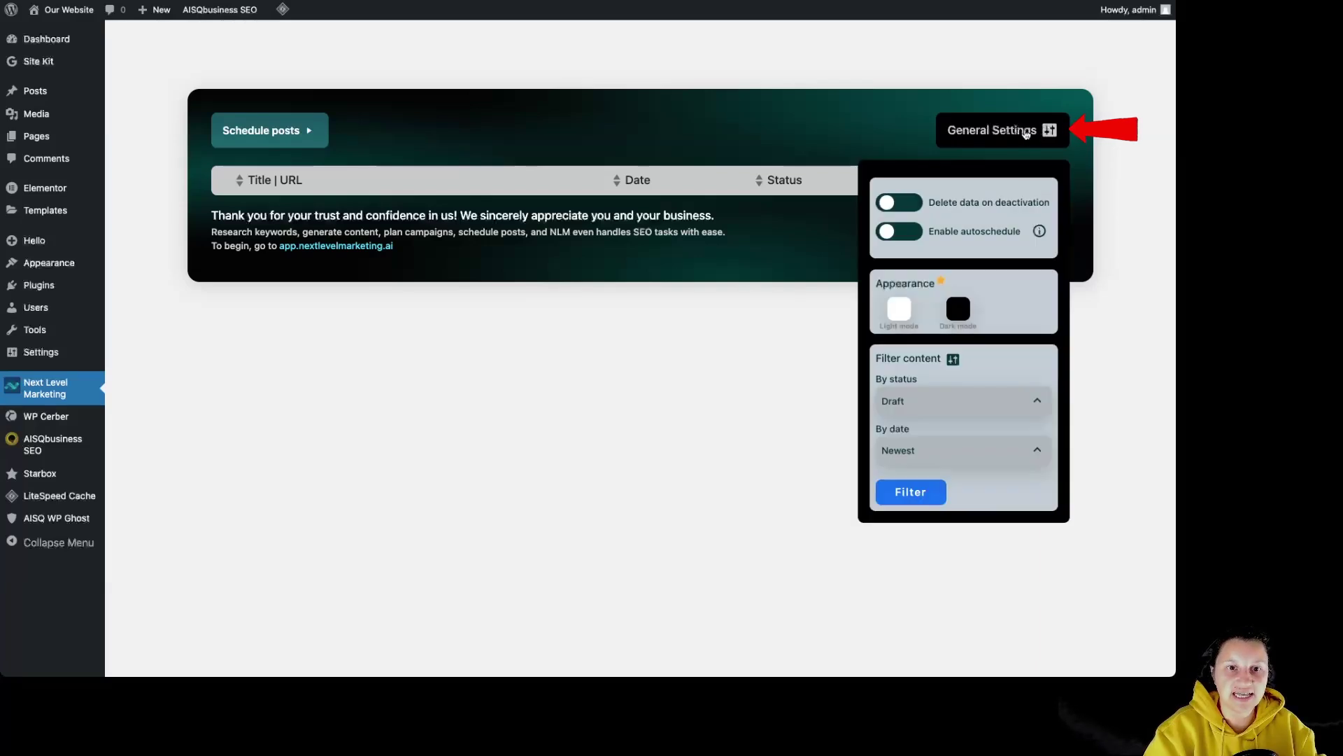
click(955, 395)
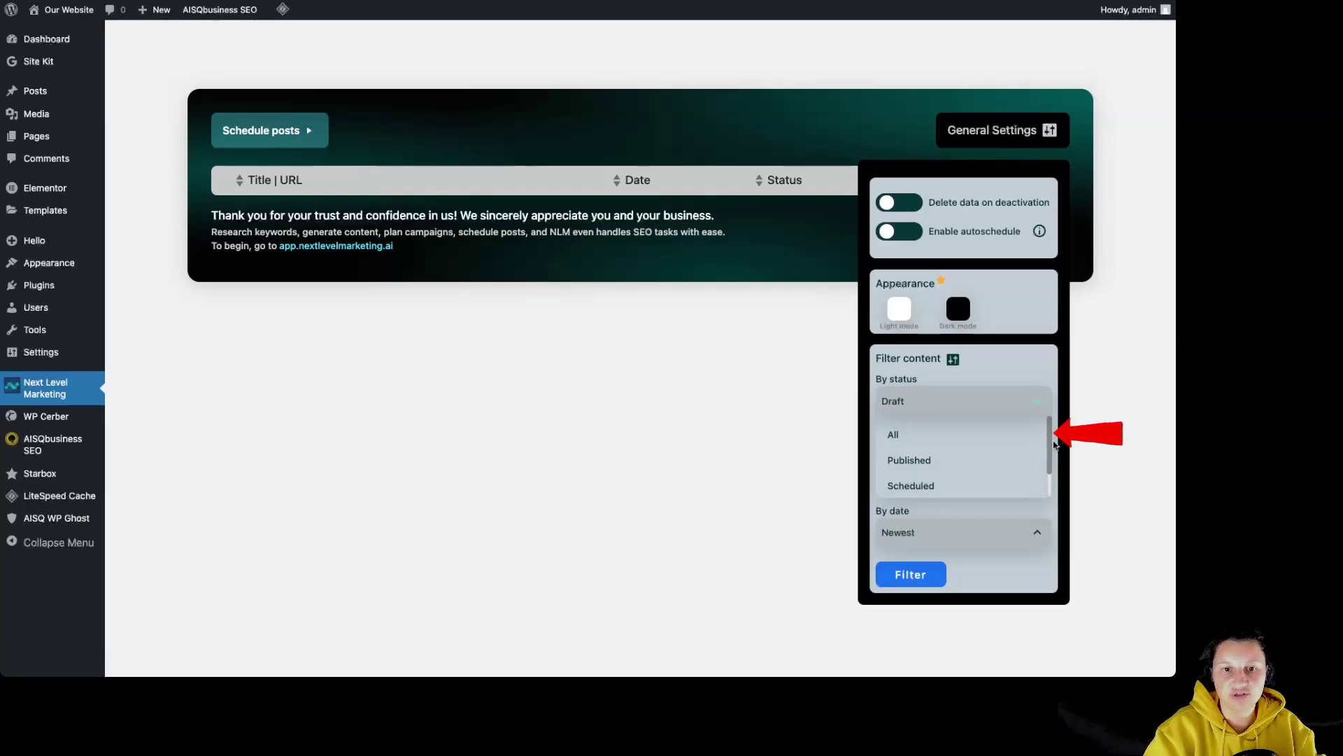
mouse_move(1051, 464)
mouse_down()
mouse_move(1049, 483)
mouse_move(1049, 455)
mouse_up()
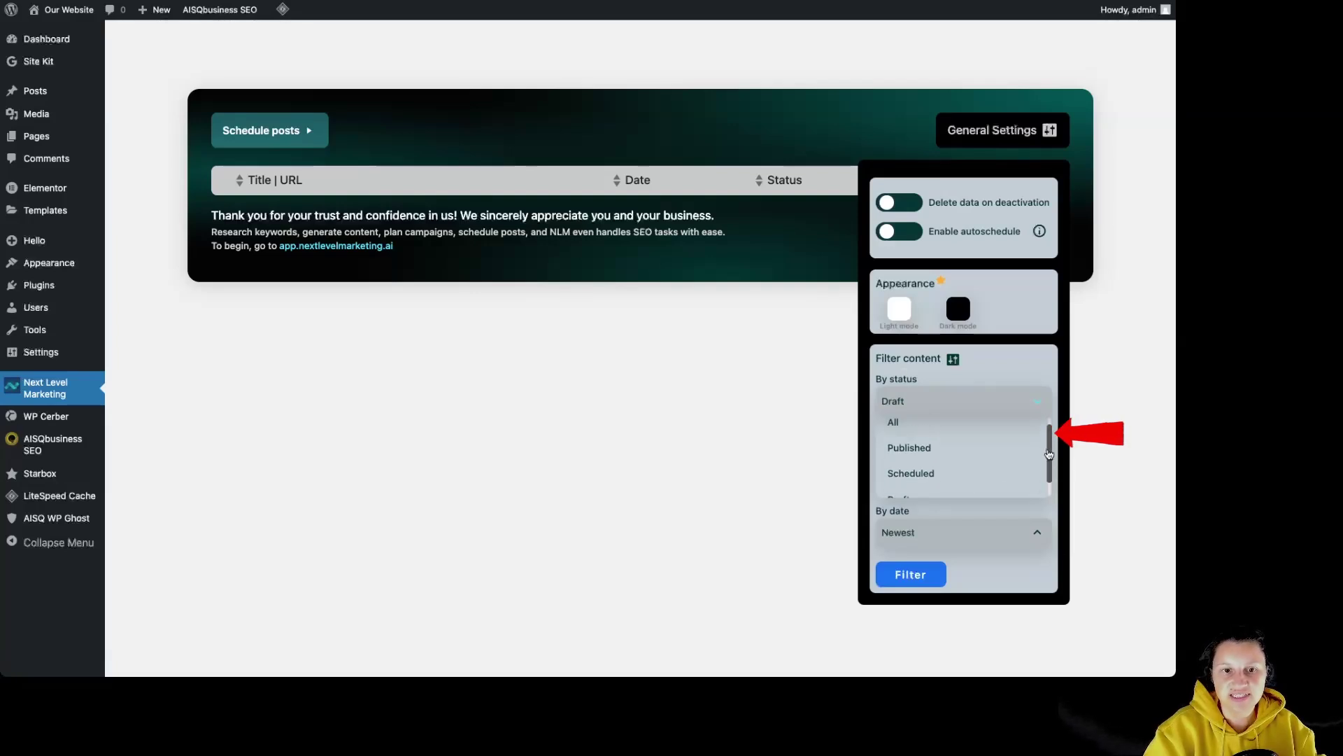
click(926, 479)
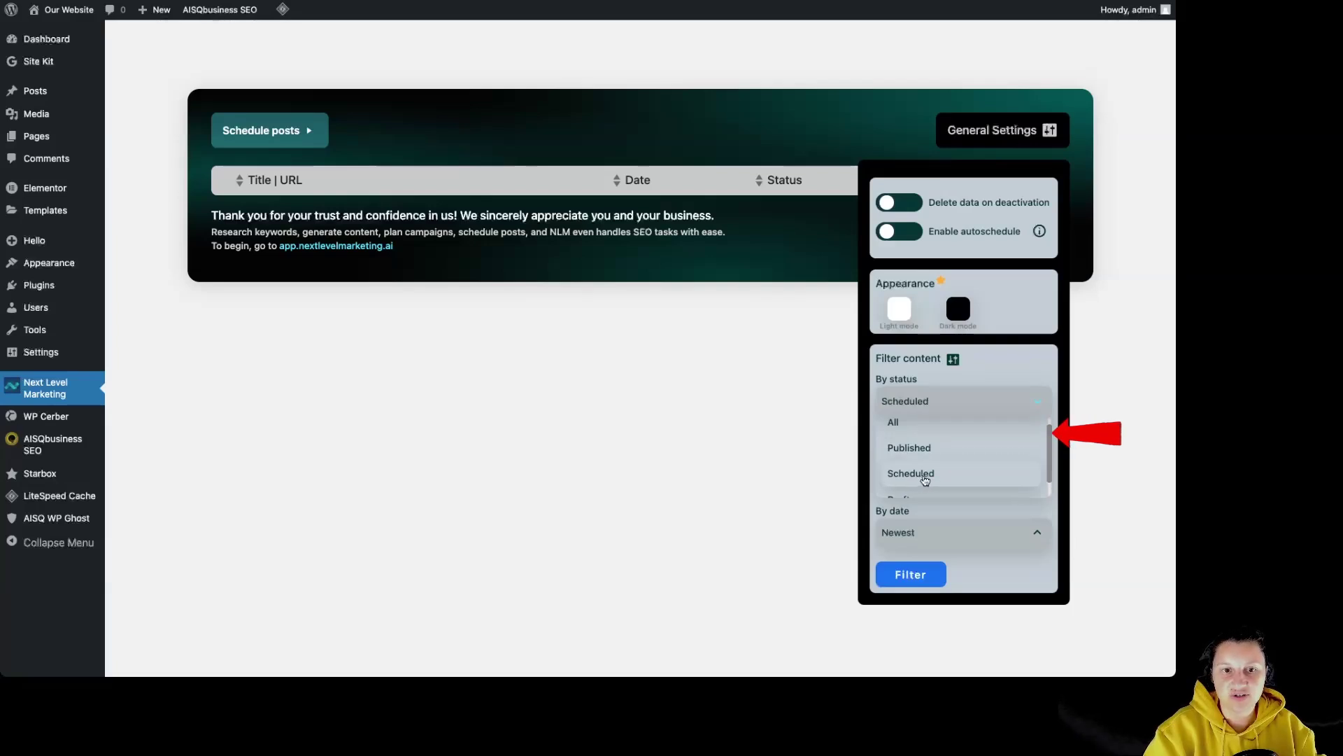
click(988, 407)
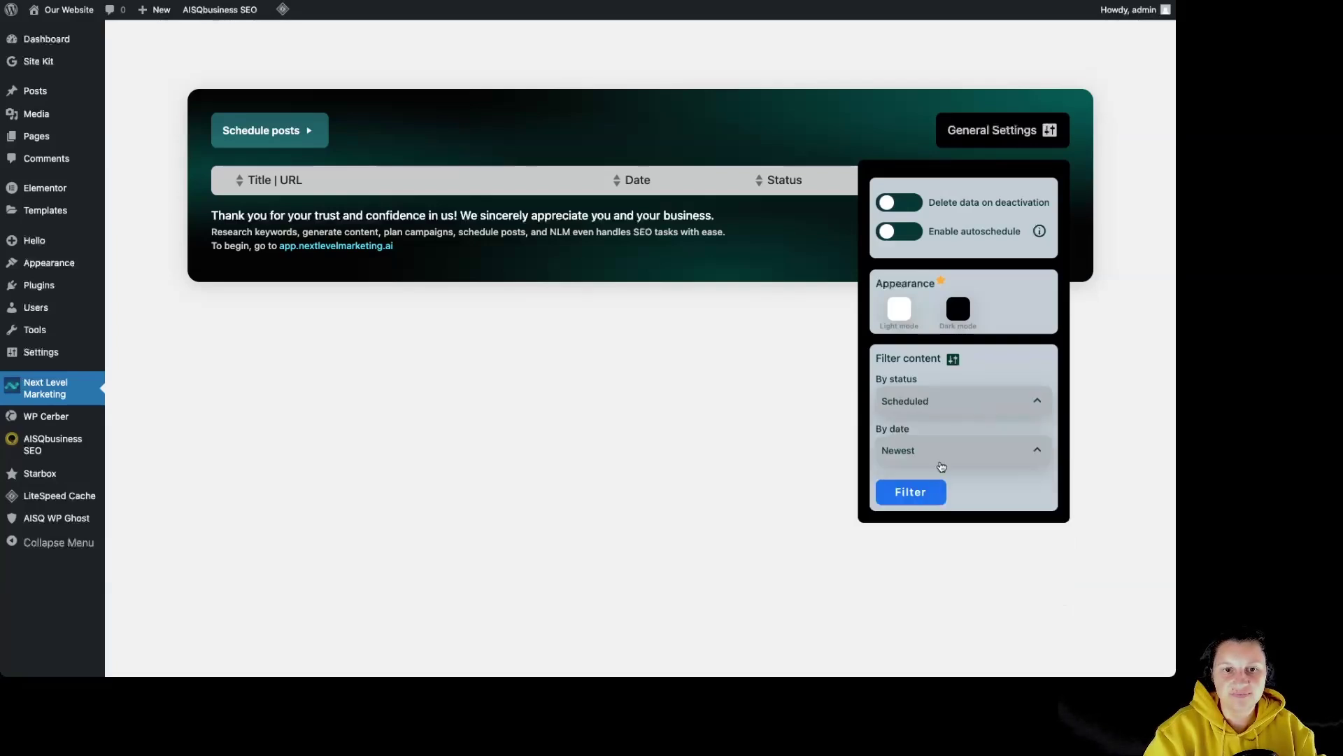
click(922, 494)
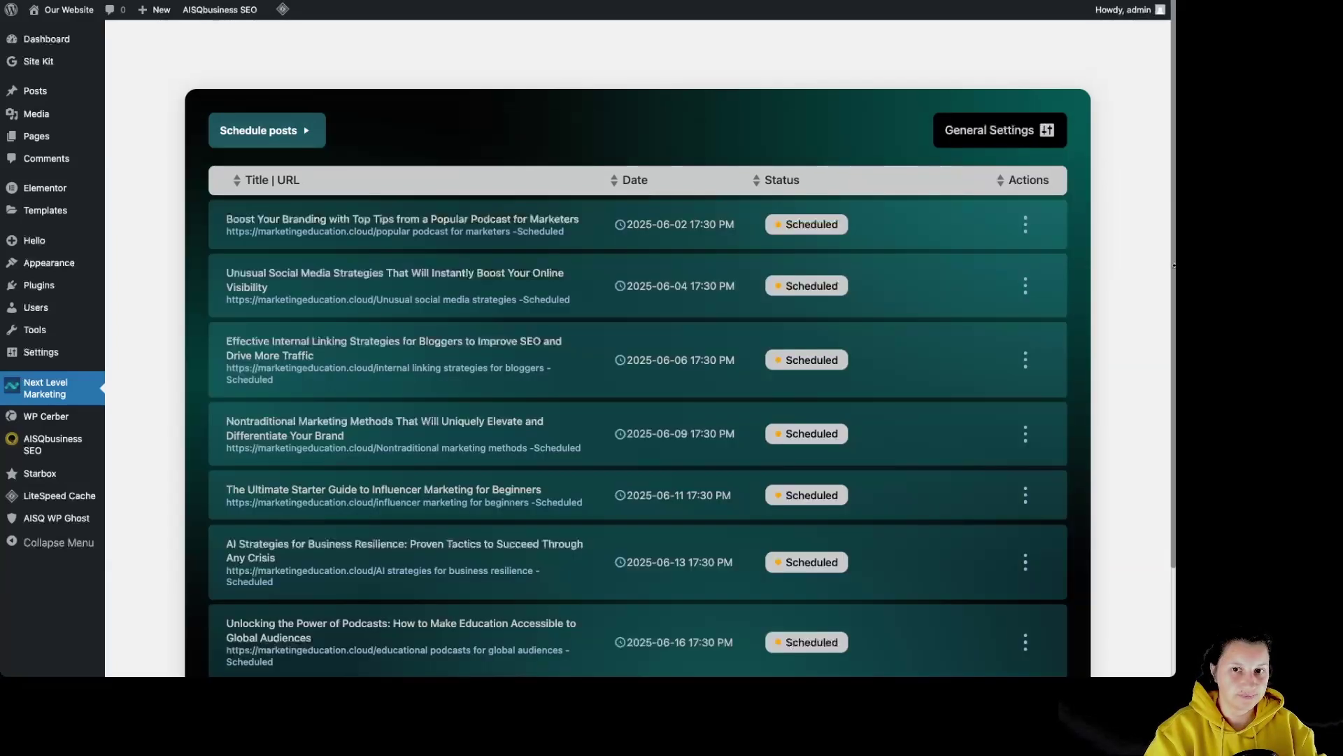
scroll(1133, 336, down, 3)
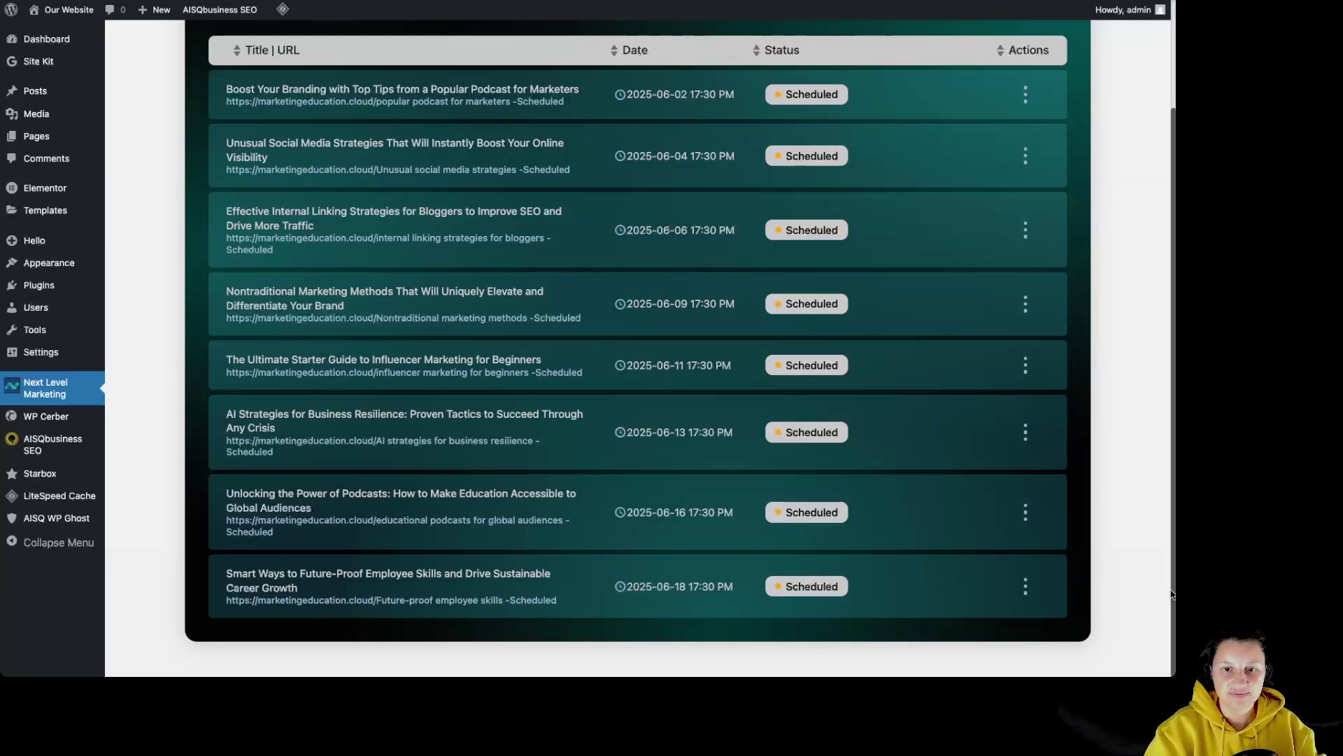
scroll(1129, 498, up, 2)
Step: Turn on Enable autoschedule in the plugin's General Settings
click(978, 69)
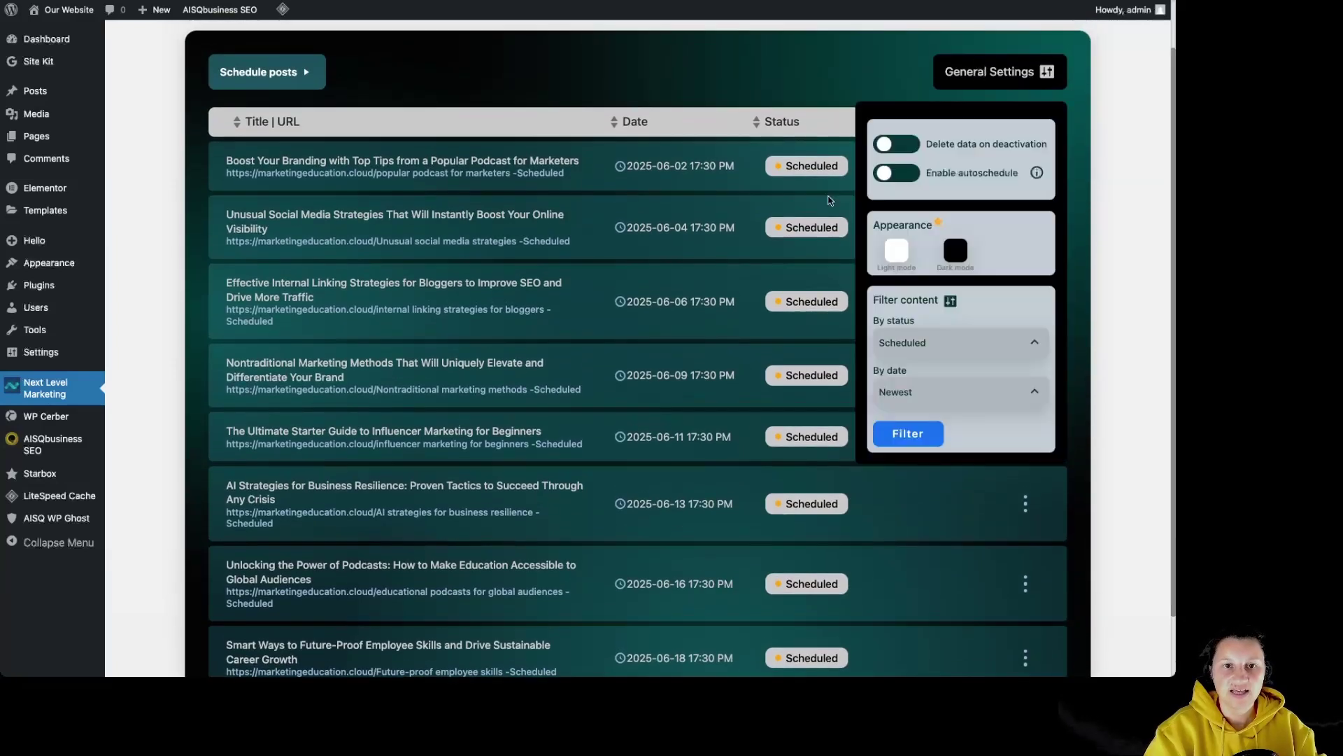
click(909, 176)
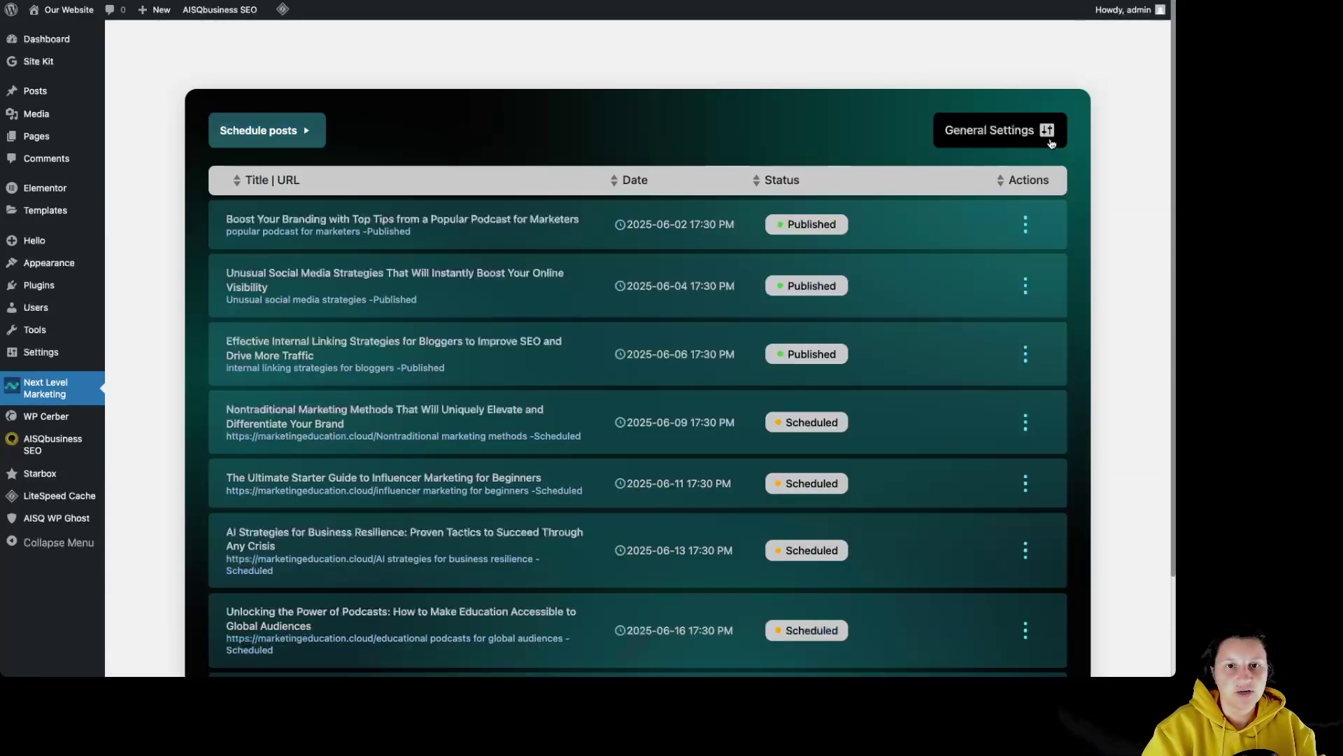
Step: Try the plugin's Light mode under Appearance, then switch back to Dark mode
click(1049, 143)
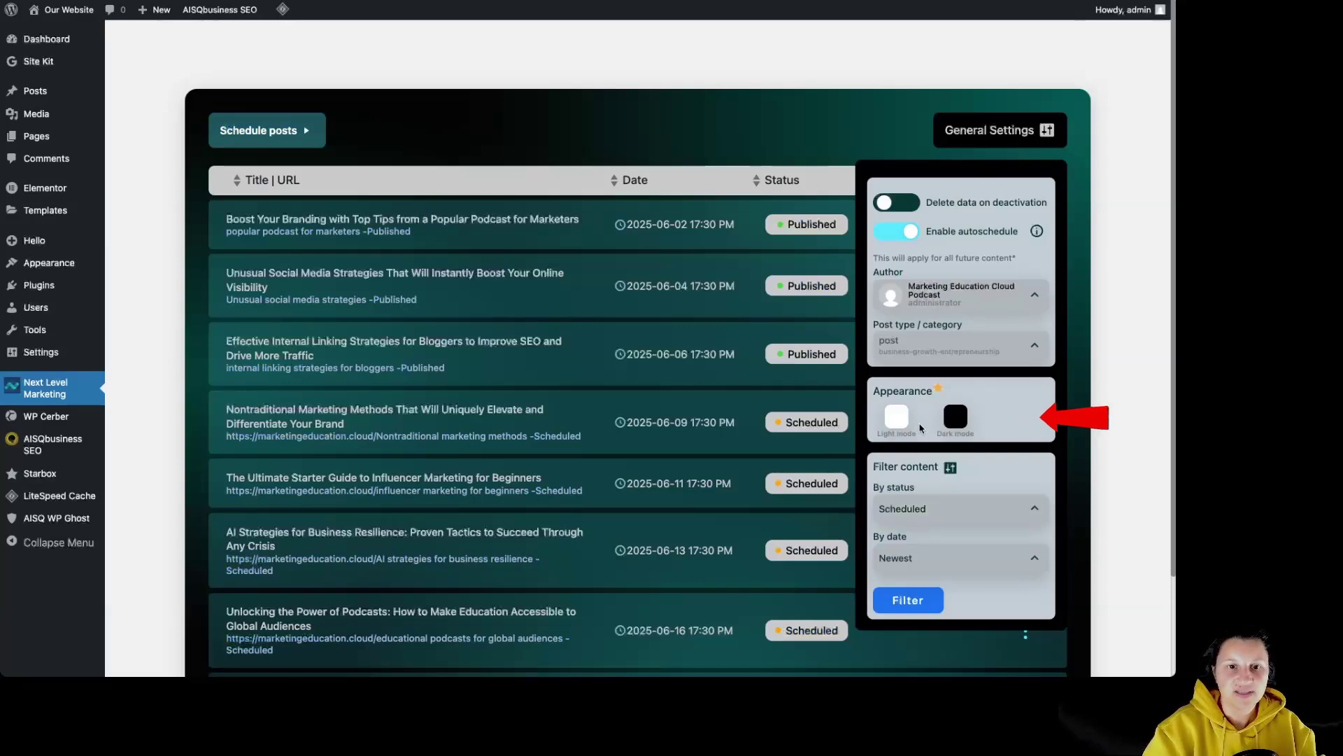
click(895, 422)
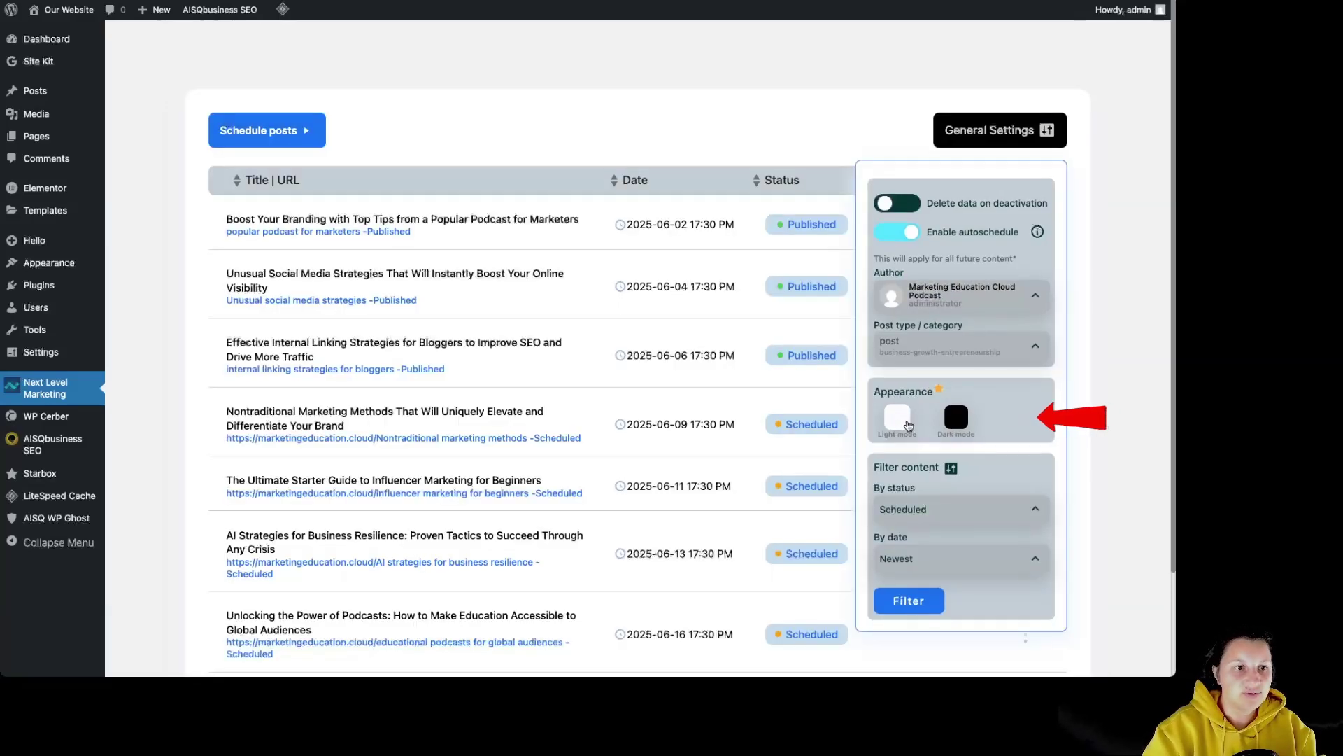
click(957, 418)
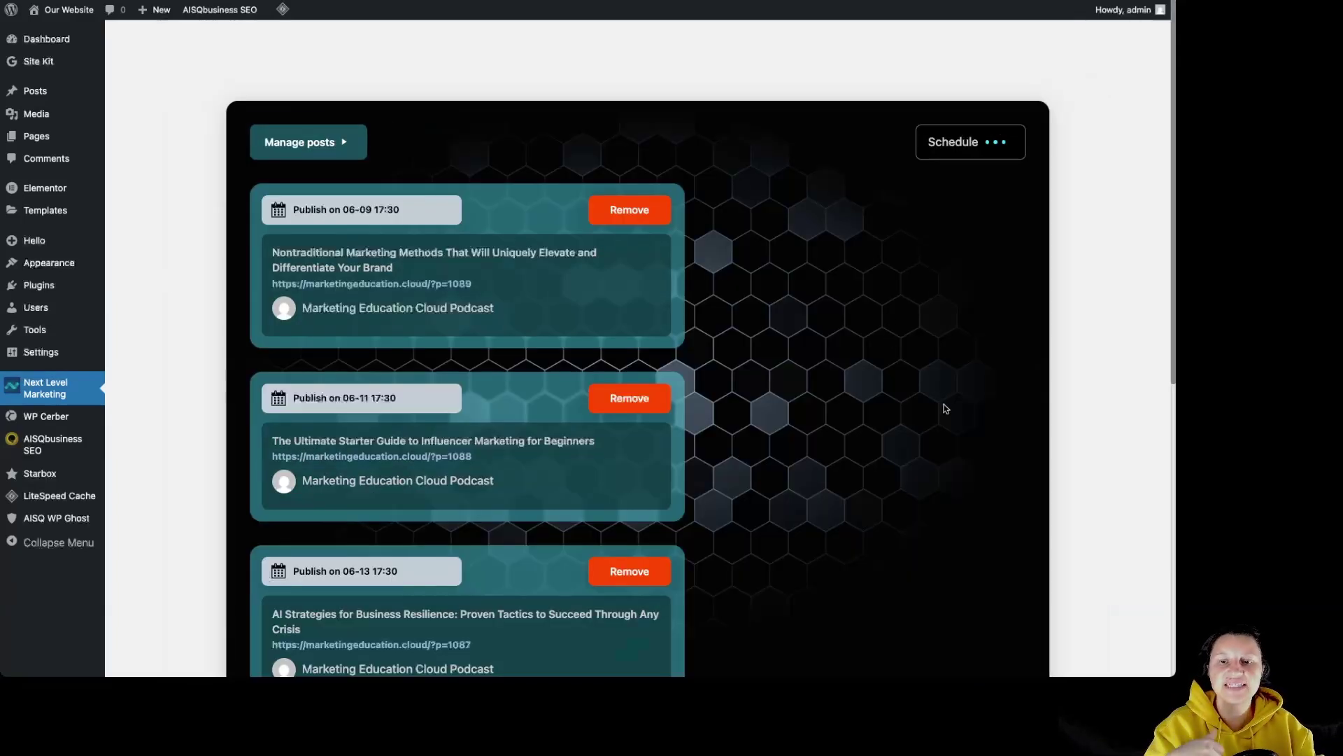
scroll(941, 406, down, 1)
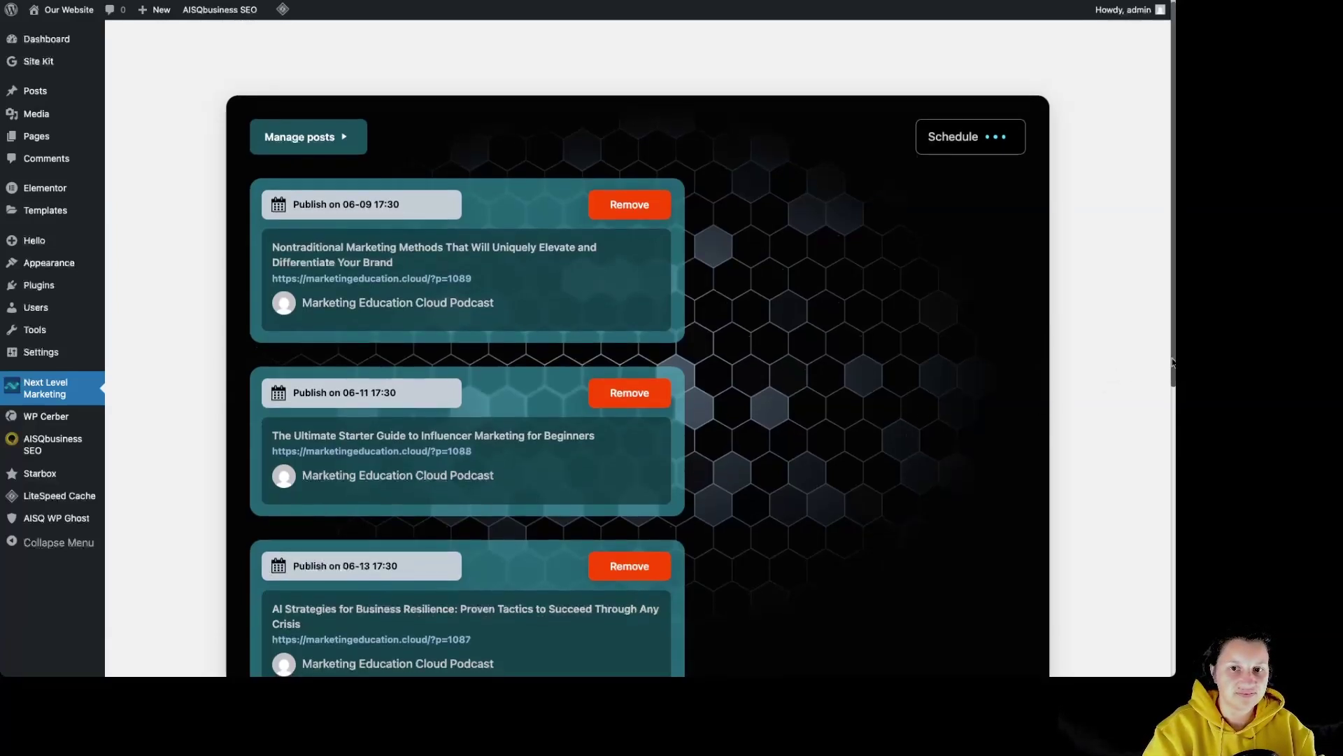
drag(1174, 359, 1173, 397)
scroll(397, 593, down, 6)
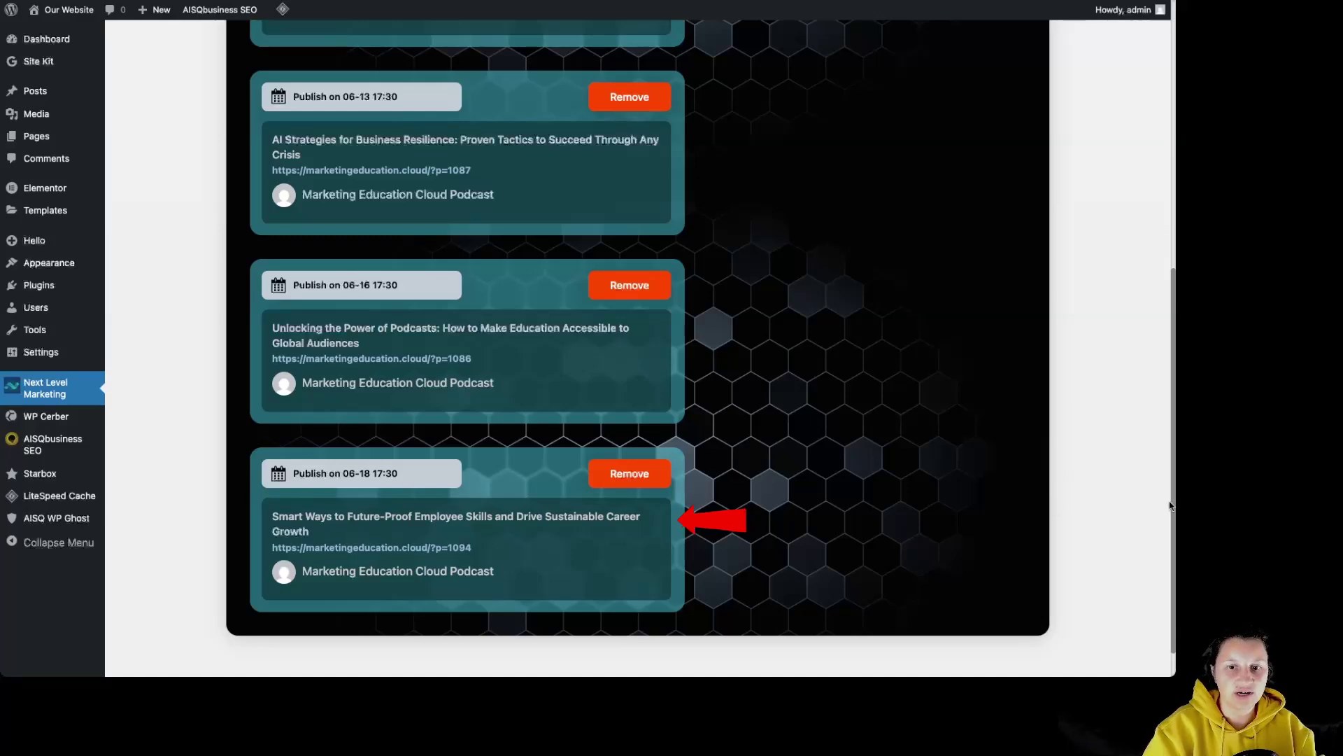
drag(1173, 508, 1170, 250)
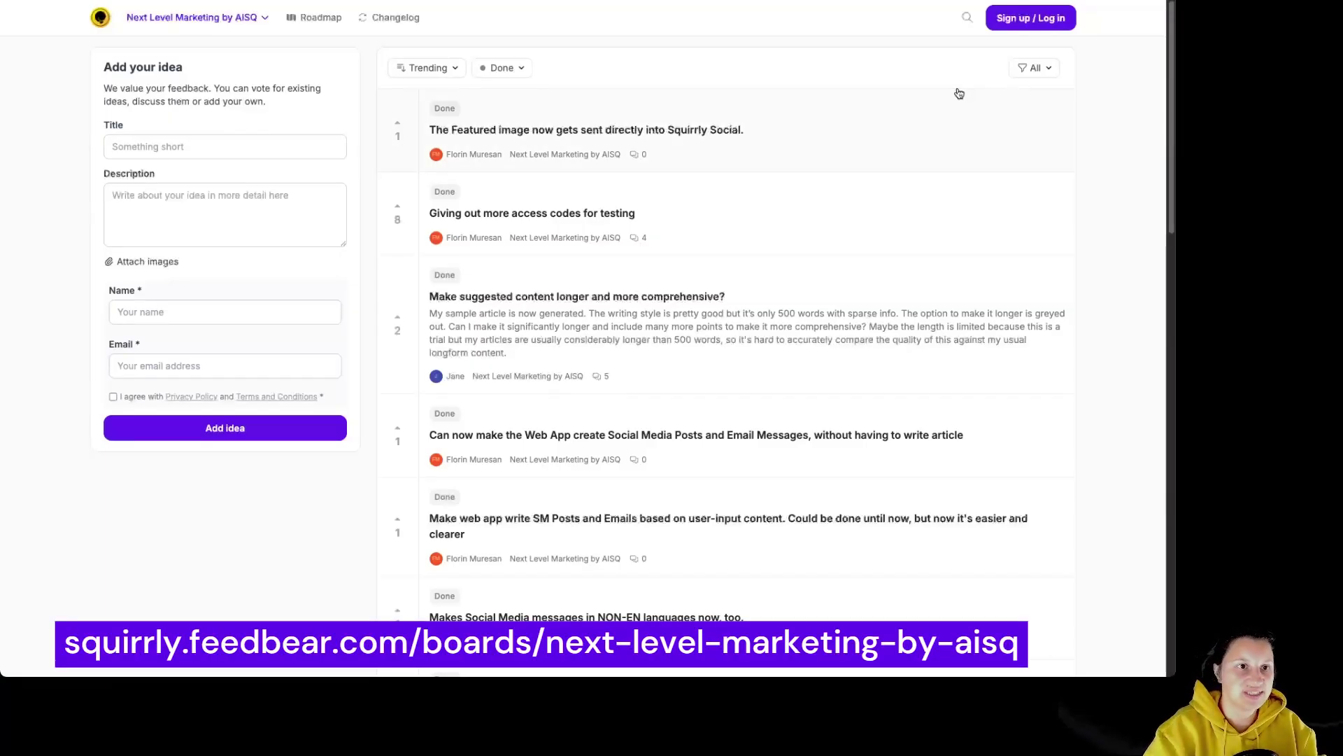
Step: Keep the FeedBear board's status filter on Done and scroll through the listed posts
click(519, 73)
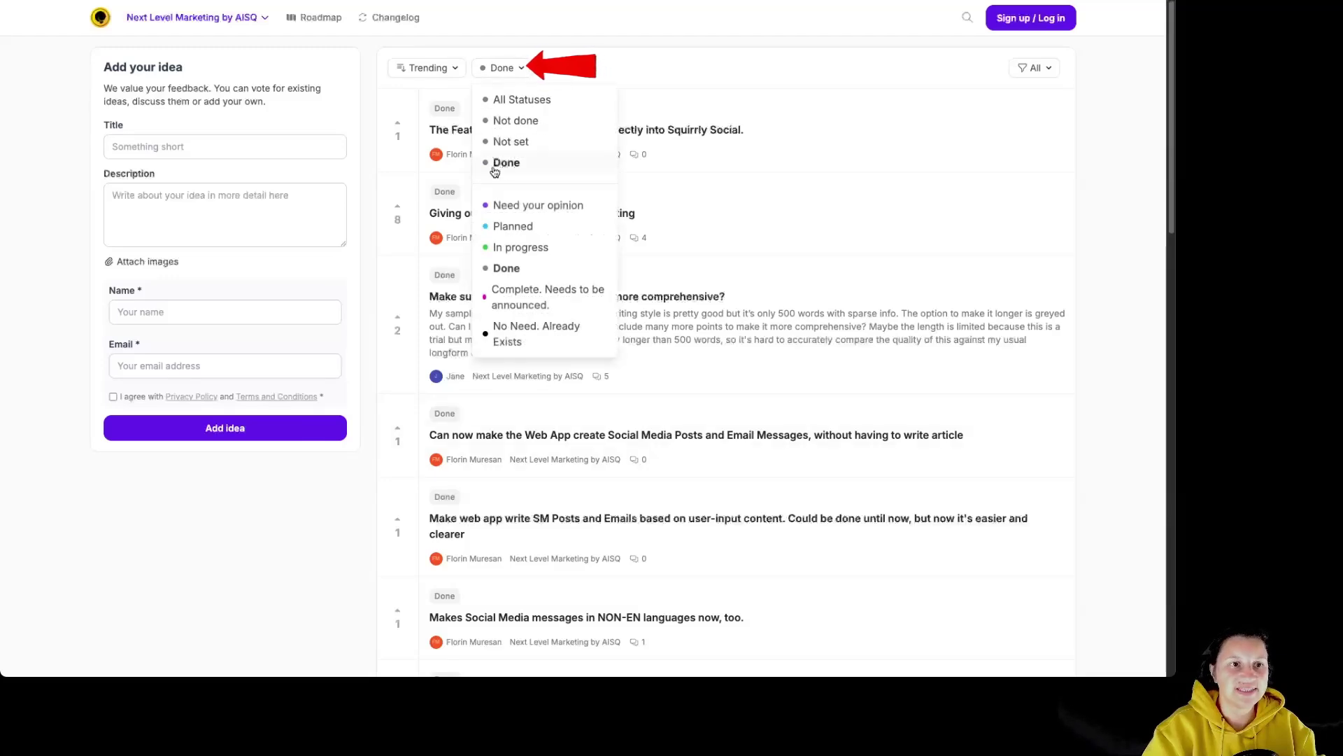
click(521, 163)
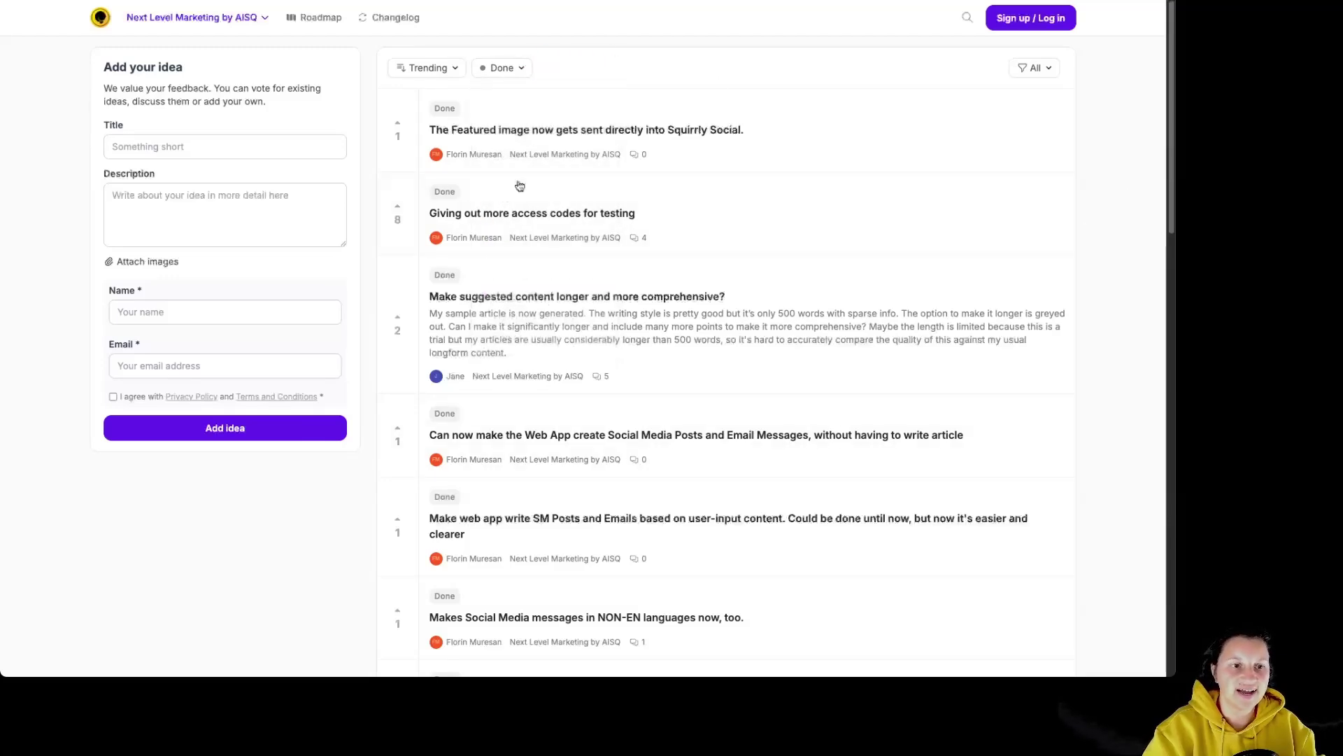
scroll(636, 339, down, 3)
scroll(636, 339, down, 14)
scroll(636, 339, up, 17)
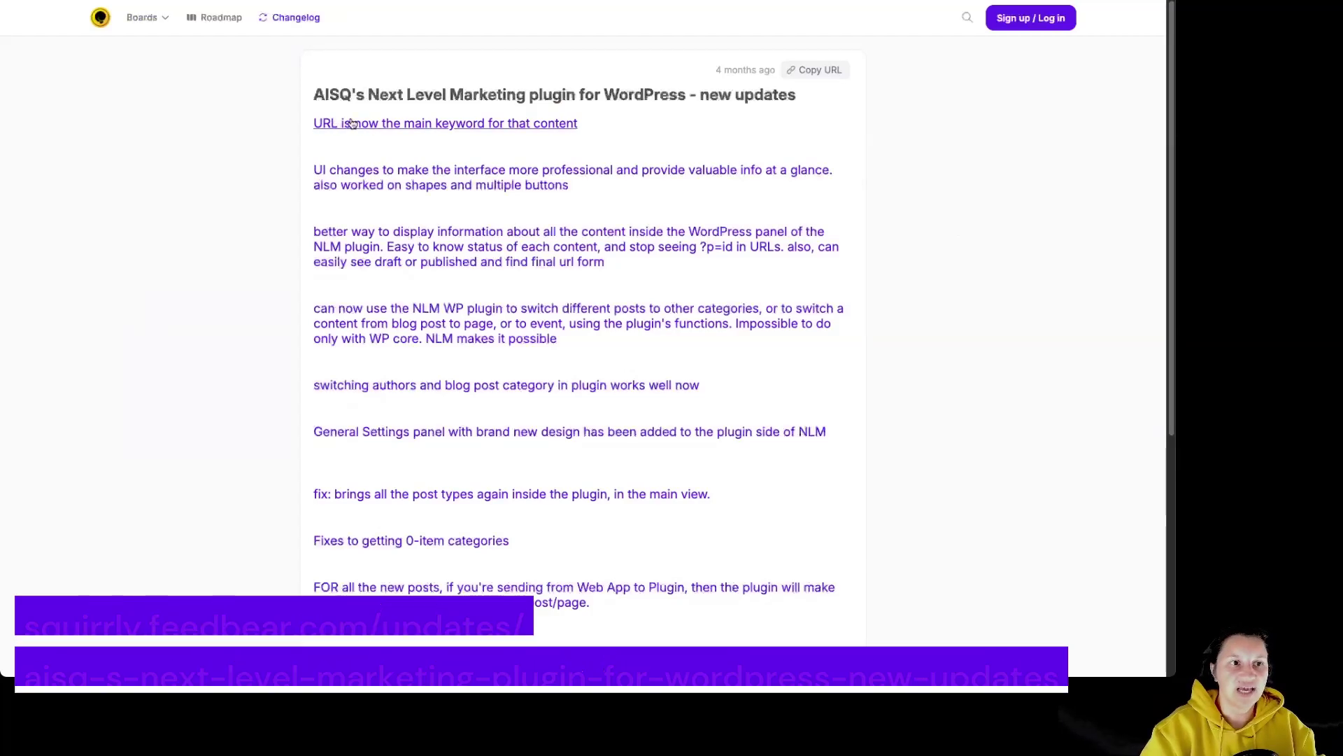
Step: Scroll the plugin changelog entry down to its last listed updates
drag(1171, 184, 1167, 253)
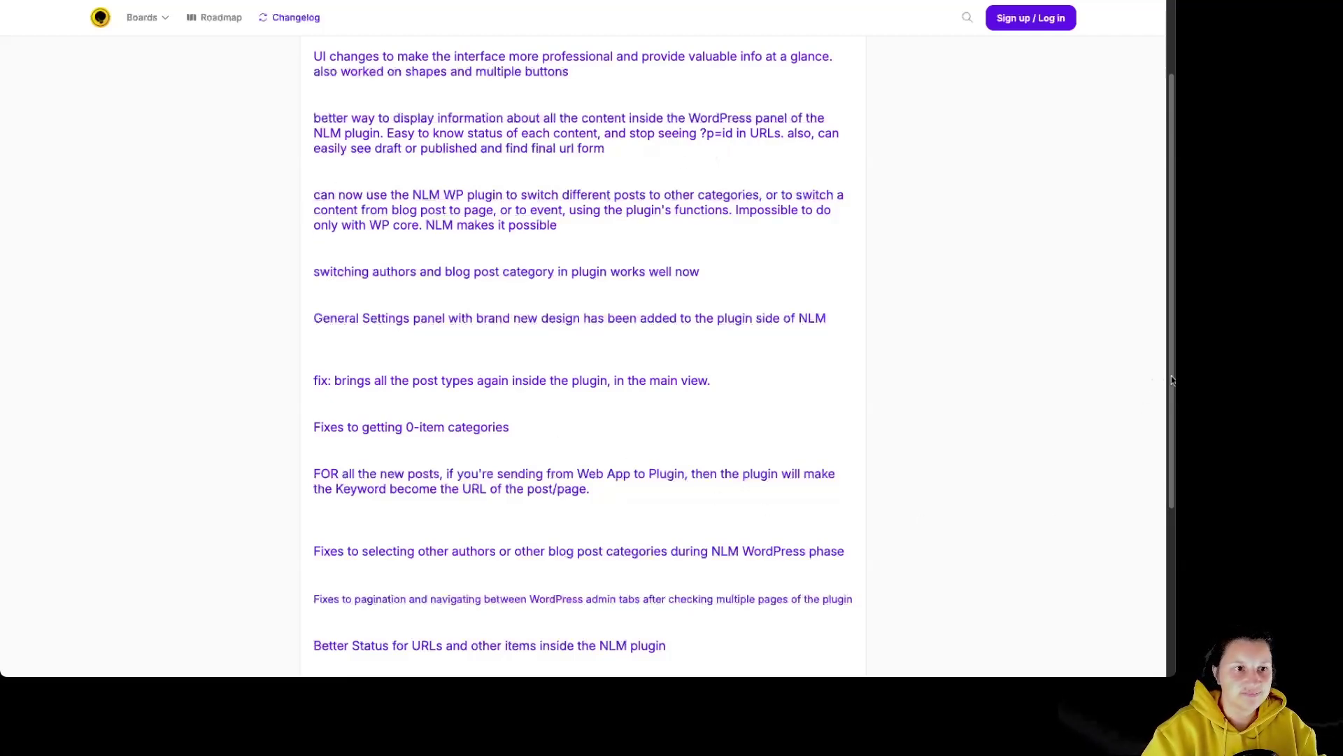
drag(1172, 380, 1163, 546)
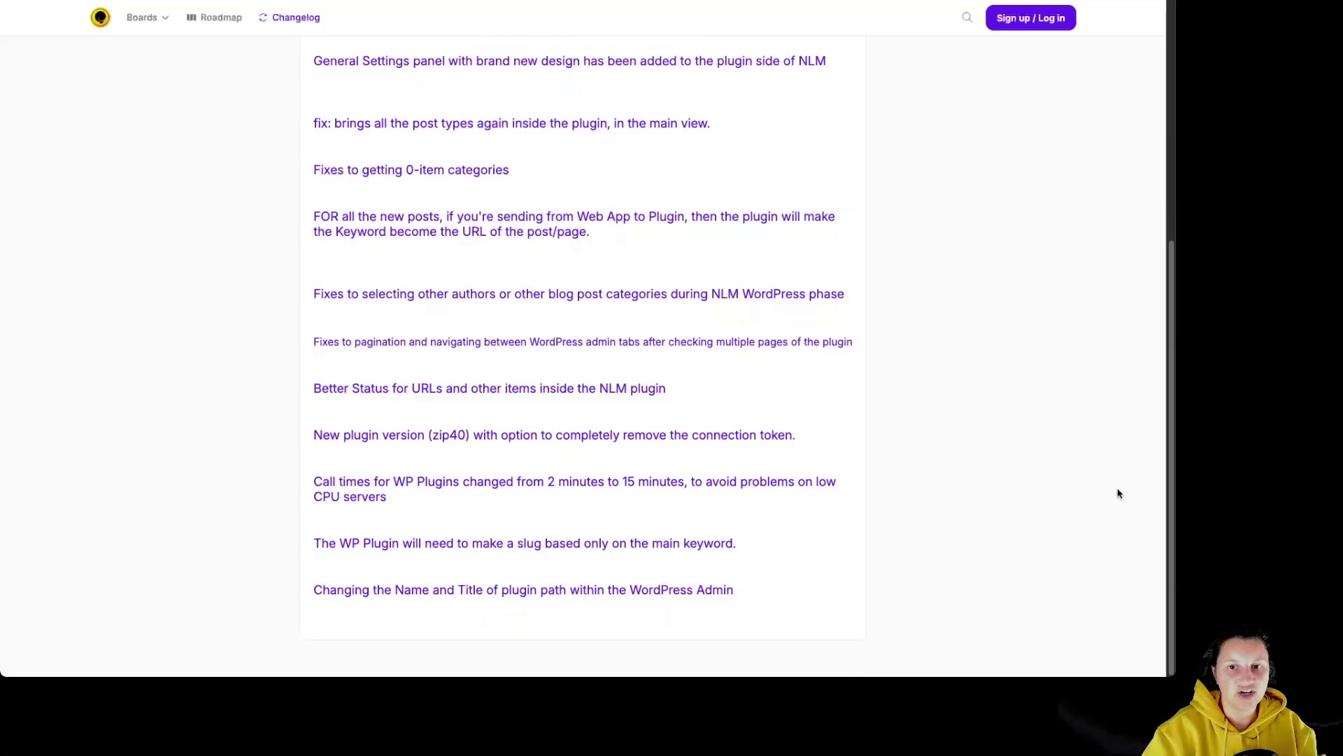